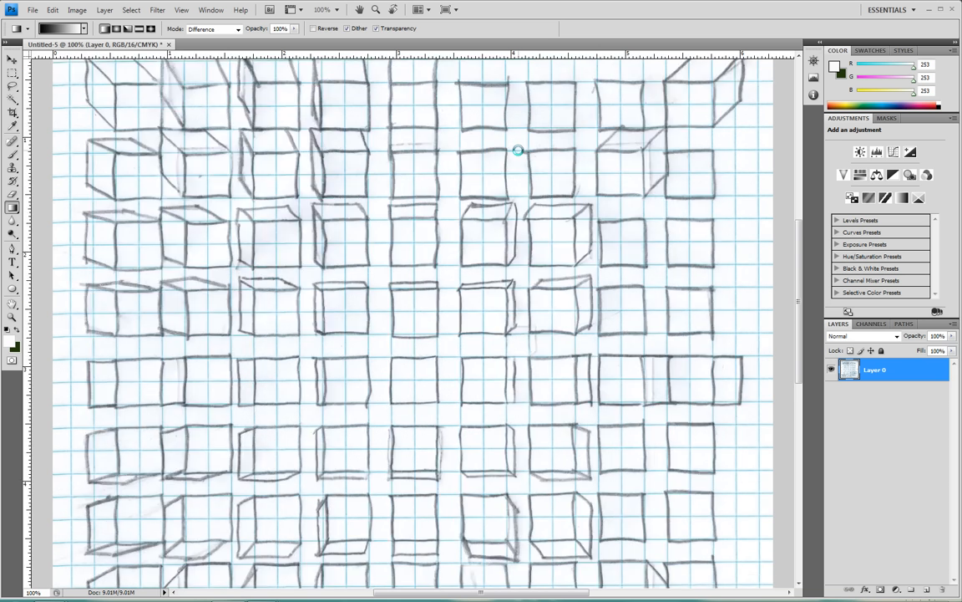
# Step: Set the image's colour mode to RGB Color
pyautogui.press('z')
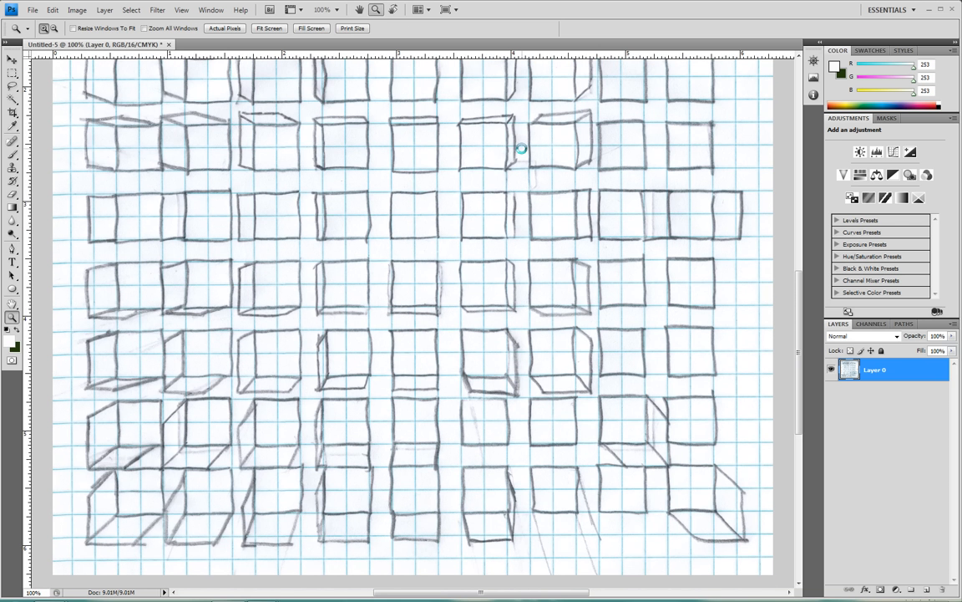
pyautogui.press('alt')
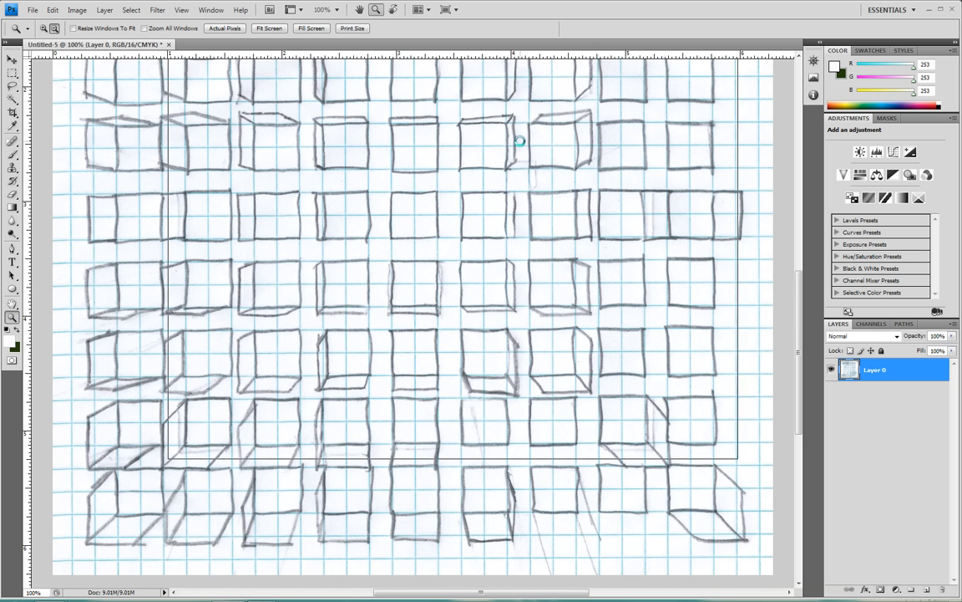
pyautogui.keyDown('alt'); pyautogui.click(519, 141); pyautogui.keyUp('alt')
pyautogui.keyDown('alt'); pyautogui.click(519, 141); pyautogui.keyUp('alt')
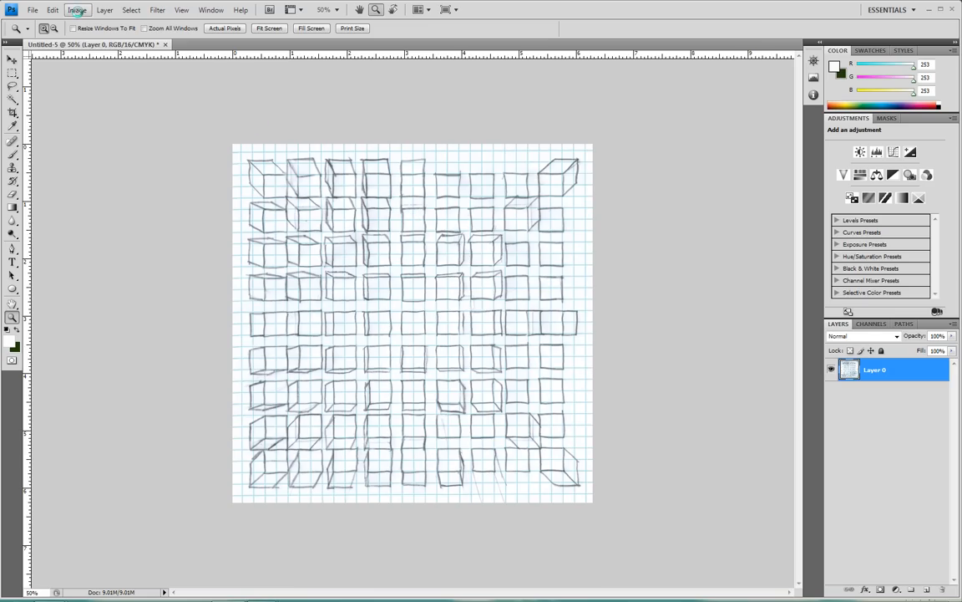
pyautogui.click(78, 10)
pyautogui.moveTo(71, 24)
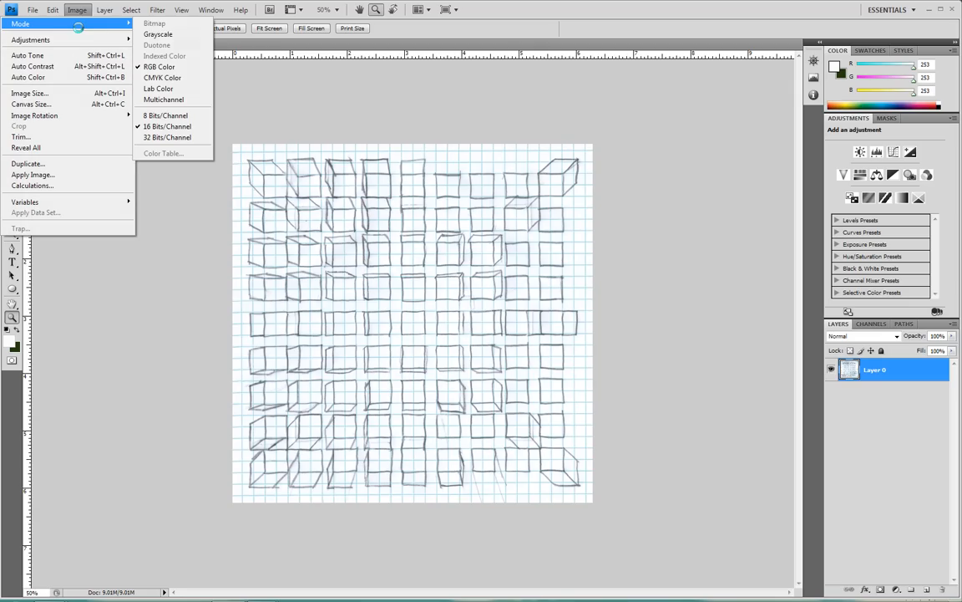
pyautogui.click(174, 69)
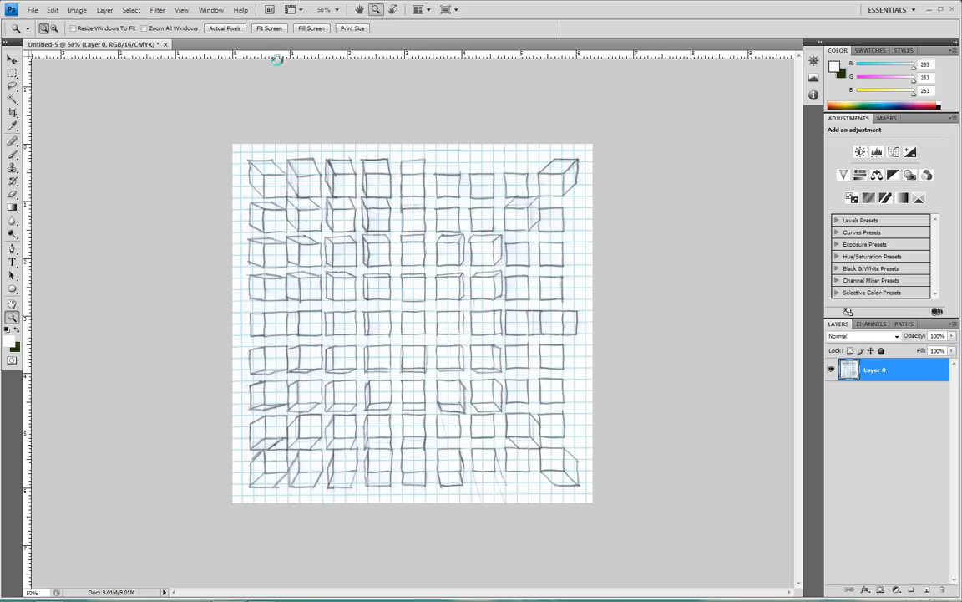
# Step: Select the right half of the cube drawing with a rectangular marquee, from the sheet's right edge to the middle of the central column
pyautogui.rightClick(354, 251)
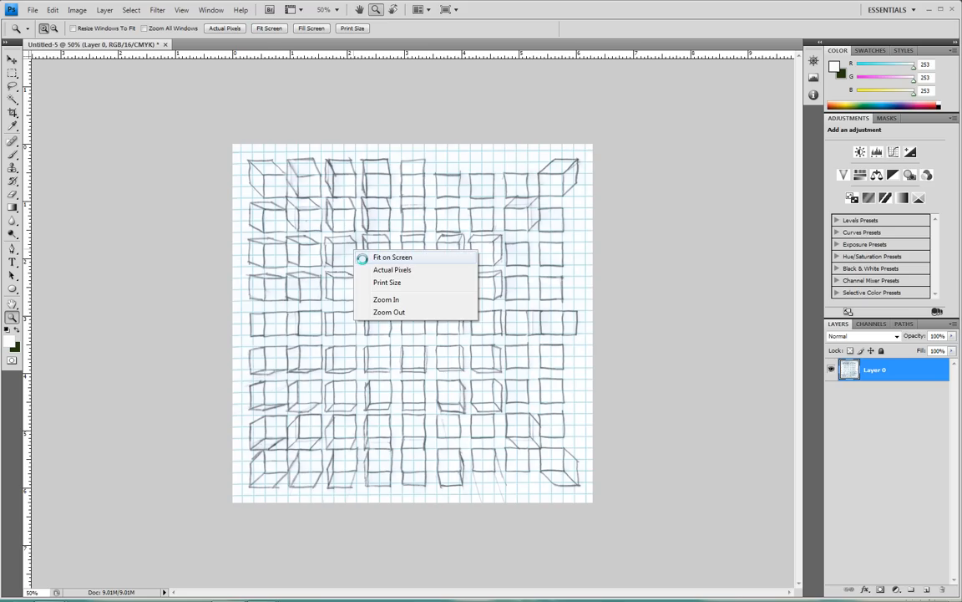
pyautogui.click(359, 269)
pyautogui.scroll(3, 369, 313)
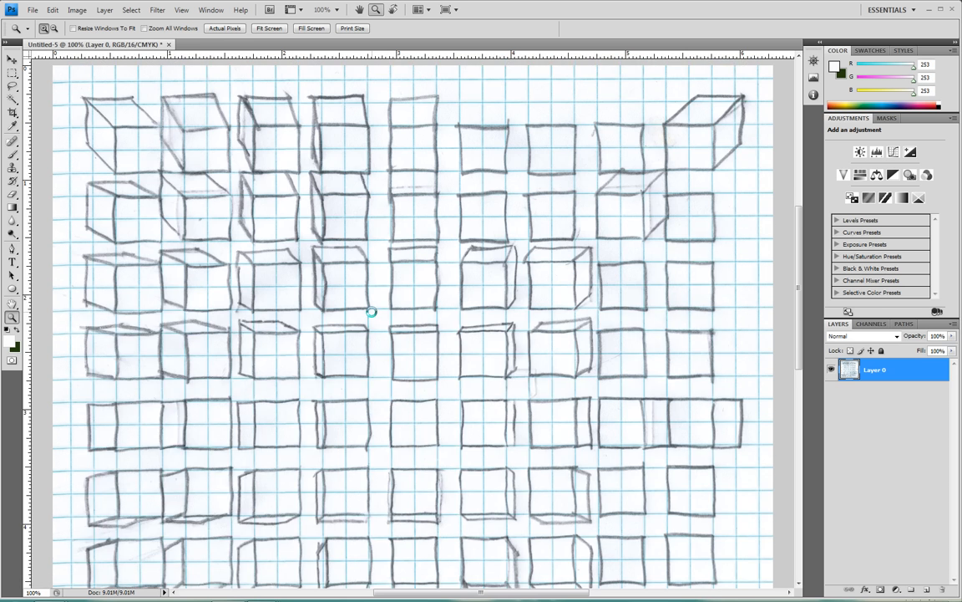
pyautogui.scroll(1, 371, 312)
pyautogui.click(12, 72)
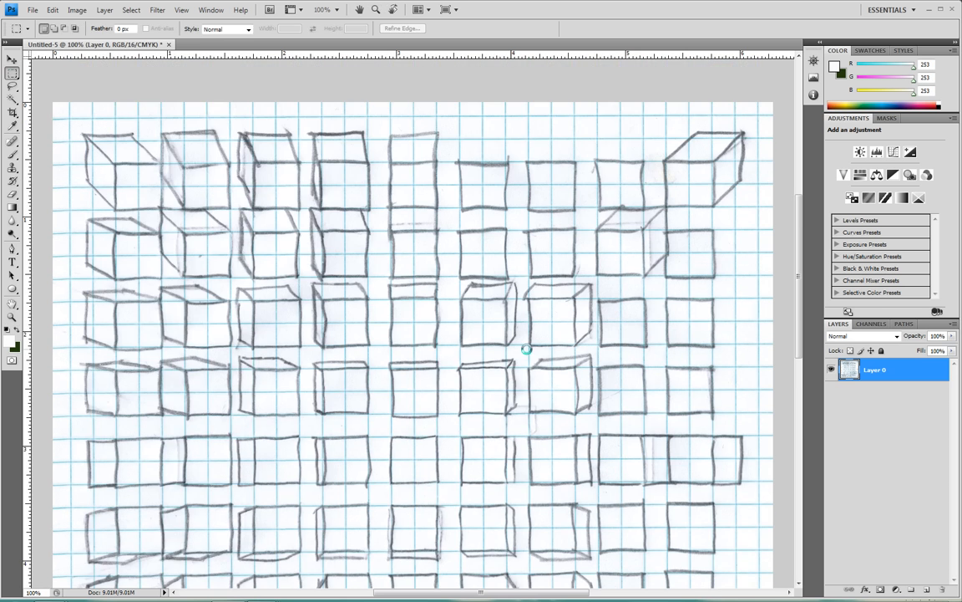
pyautogui.scroll(-9, 528, 348)
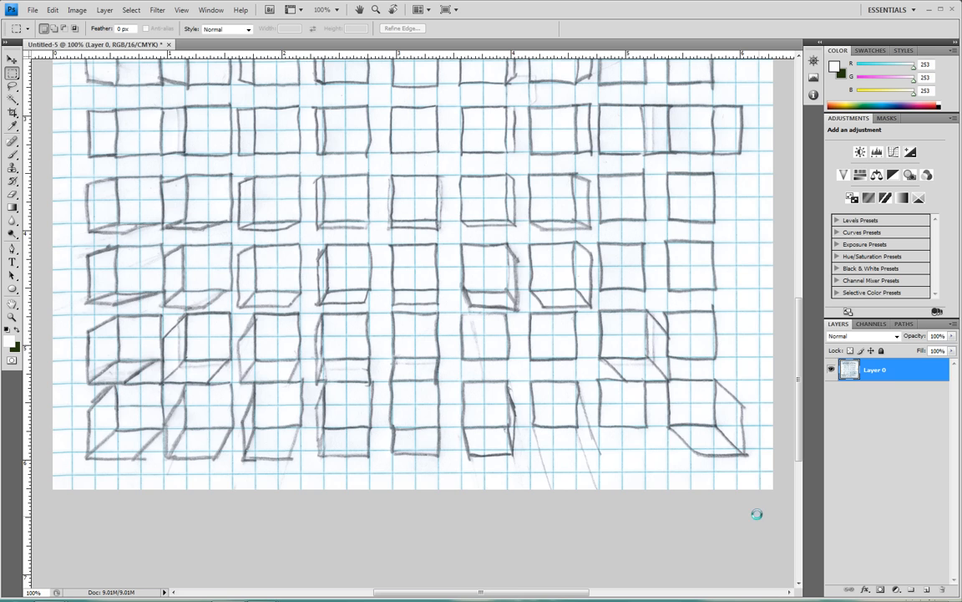
pyautogui.moveTo(780, 517); pyautogui.dragTo(415, 373)
pyautogui.scroll(-7, 418, 373)
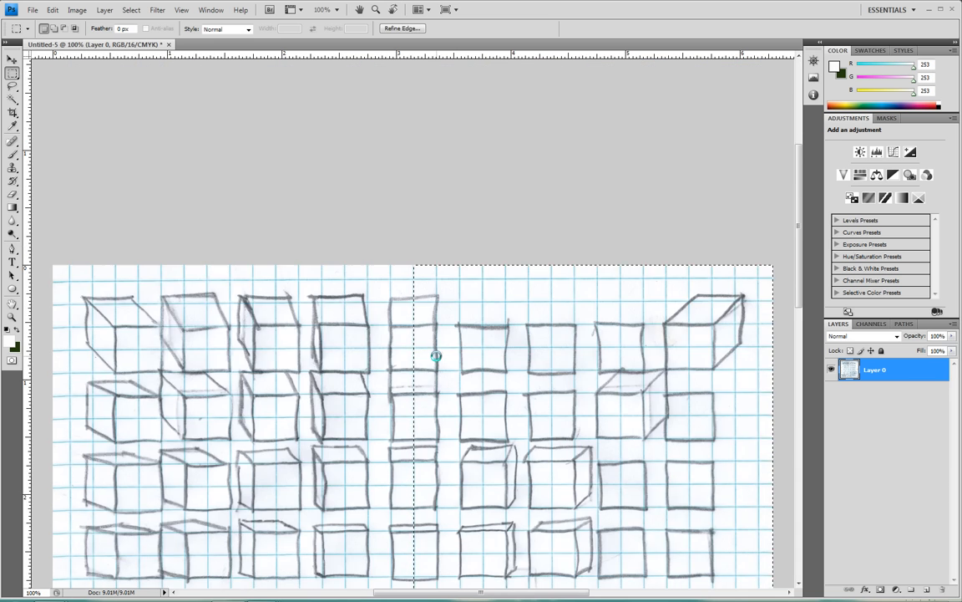
# Step: Examine how the selection's left edge lines up with the central vertical grid line at the top and bottom of the sheet
pyautogui.press('z')
pyautogui.moveTo(436, 356); pyautogui.dragTo(425, 353)
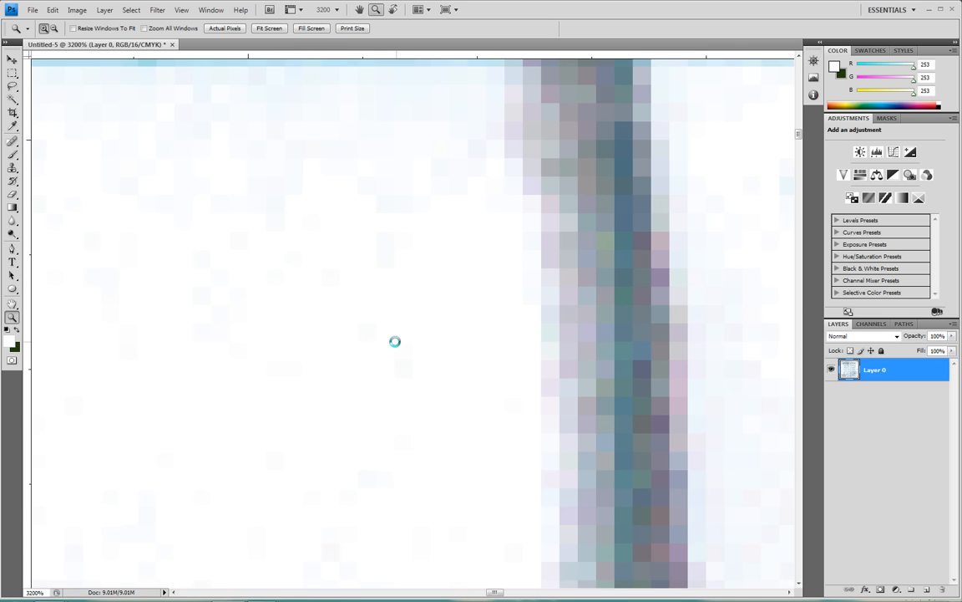
pyautogui.rightClick(564, 292)
pyautogui.click(569, 319)
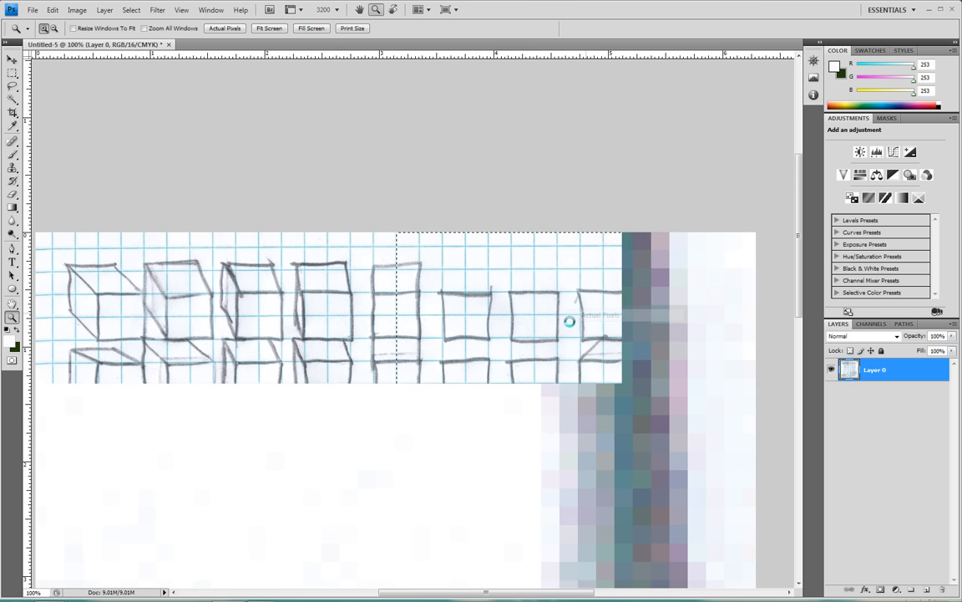
pyautogui.click(396, 357)
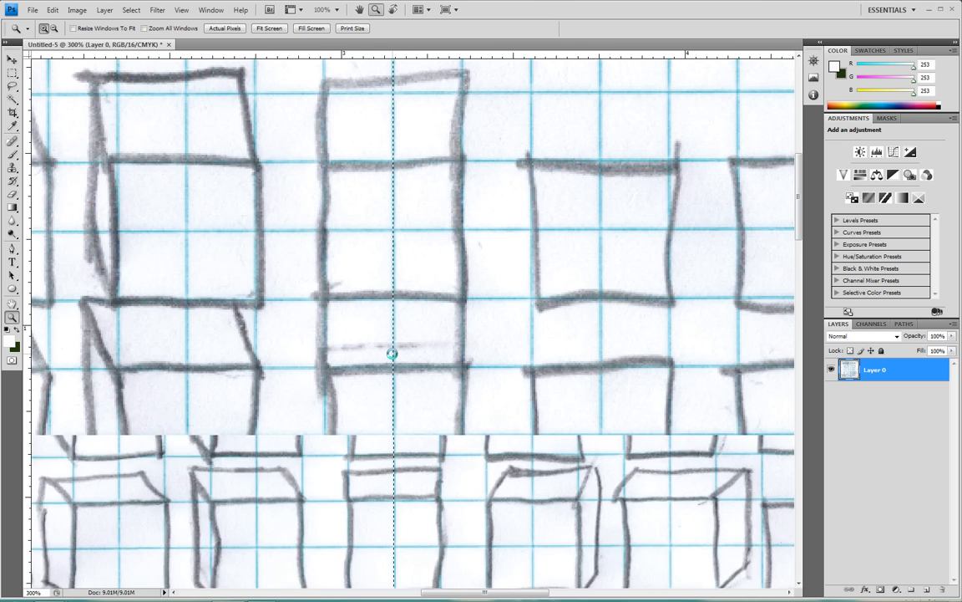
pyautogui.click(393, 353)
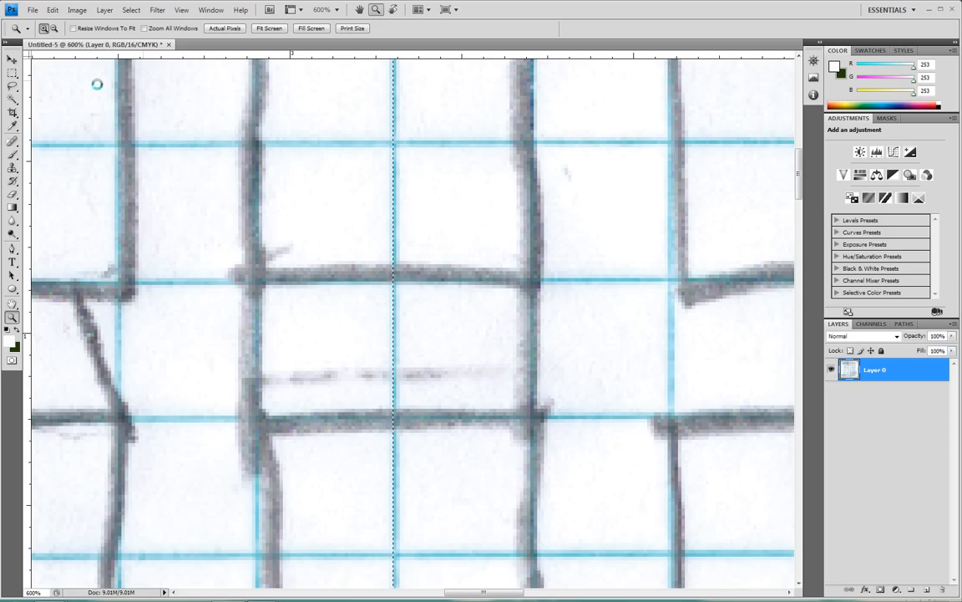
pyautogui.click(12, 73)
pyautogui.scroll(1, 423, 414)
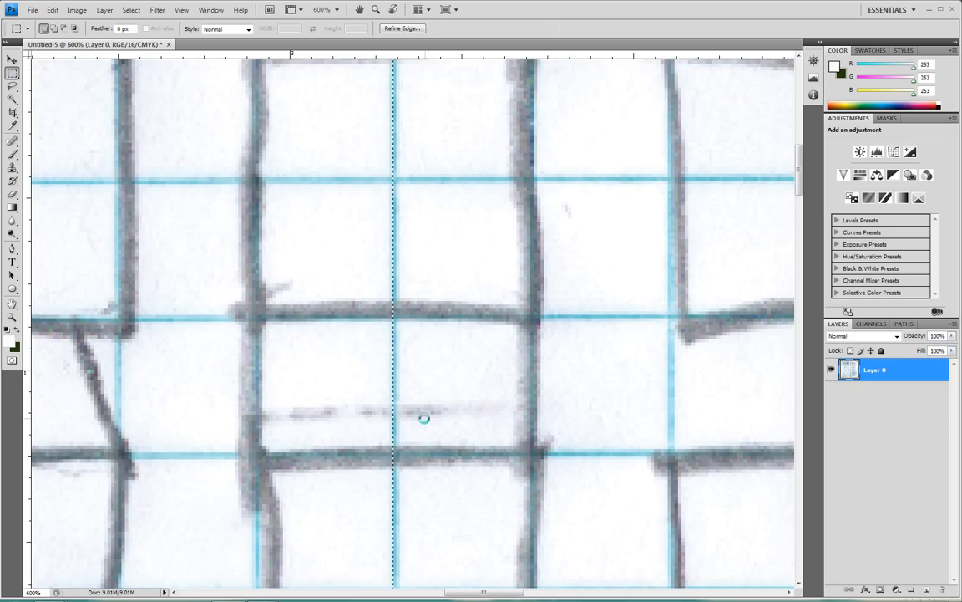
pyautogui.scroll(6, 409, 373)
pyautogui.scroll(1, 405, 377)
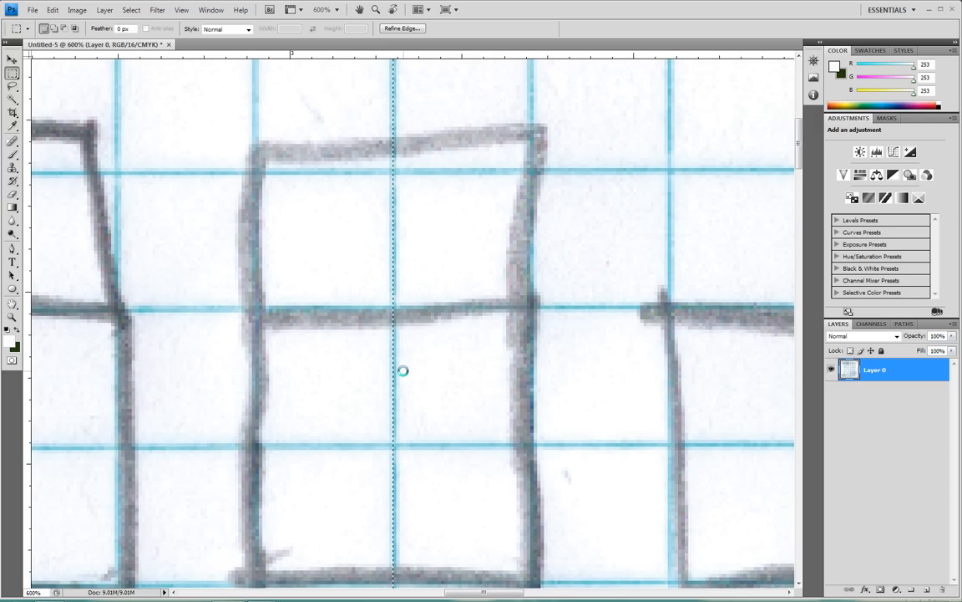
pyautogui.scroll(6, 403, 372)
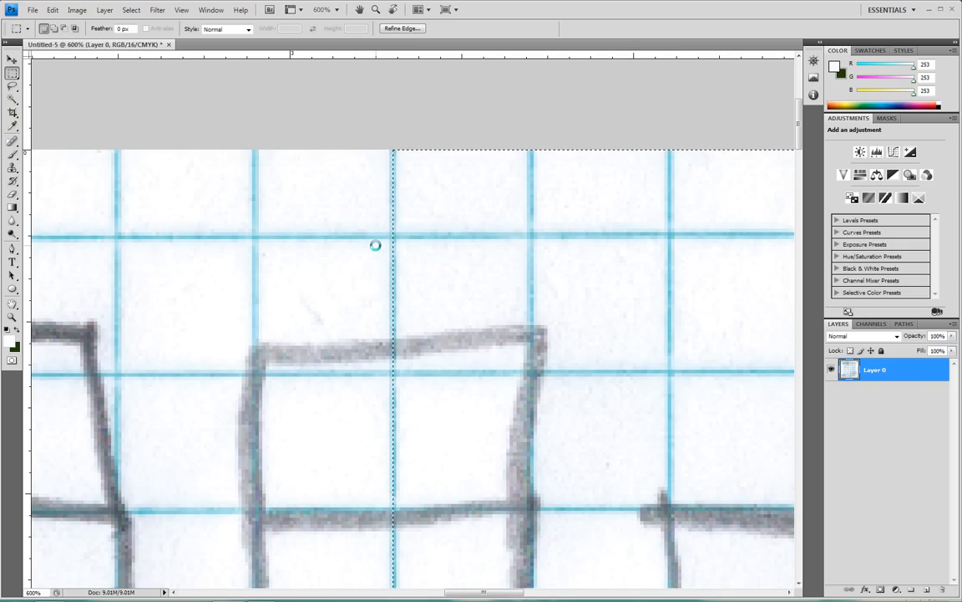
pyautogui.scroll(-4, 462, 307)
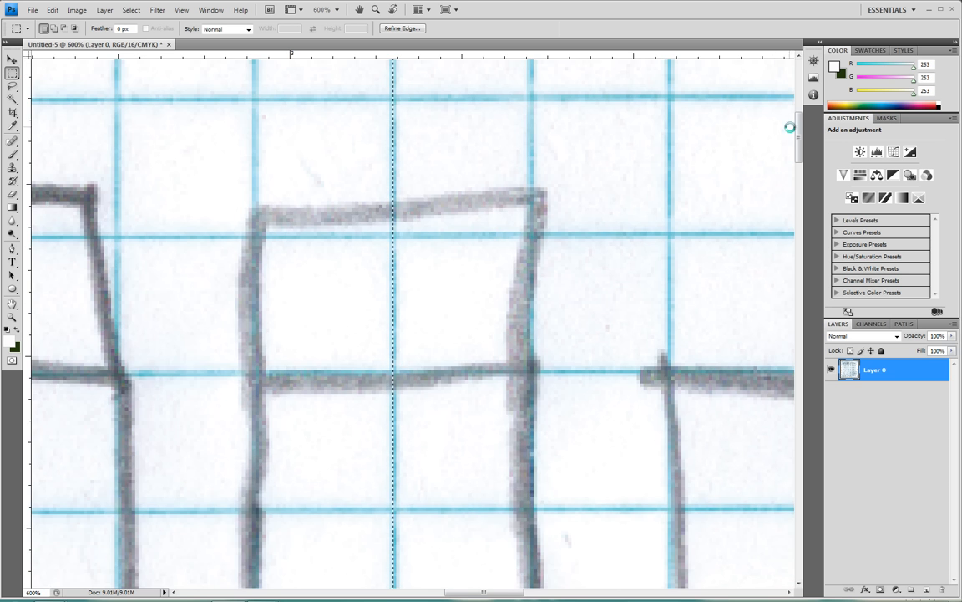
pyautogui.moveTo(799, 138); pyautogui.dragTo(800, 533)
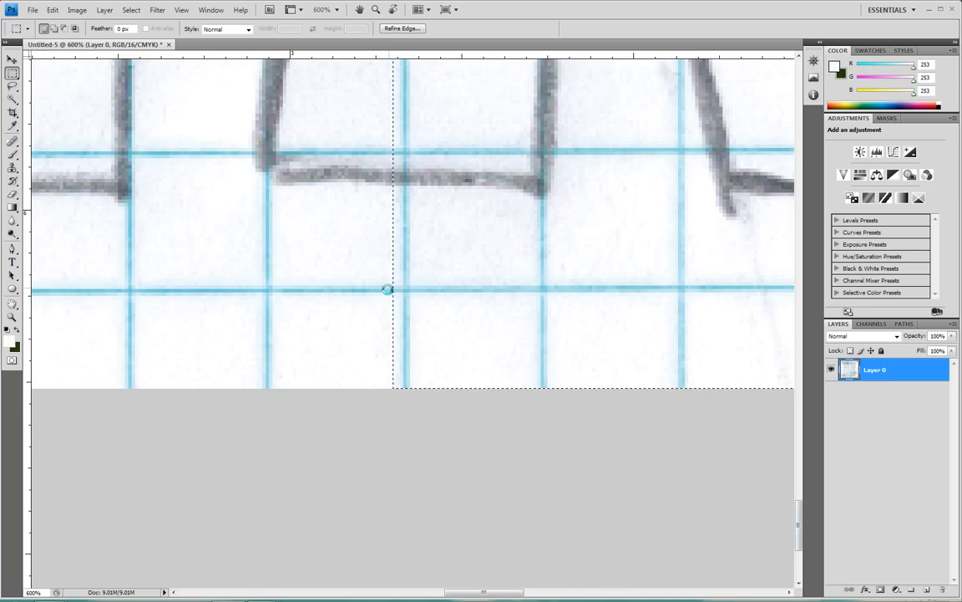
pyautogui.scroll(4, 387, 289)
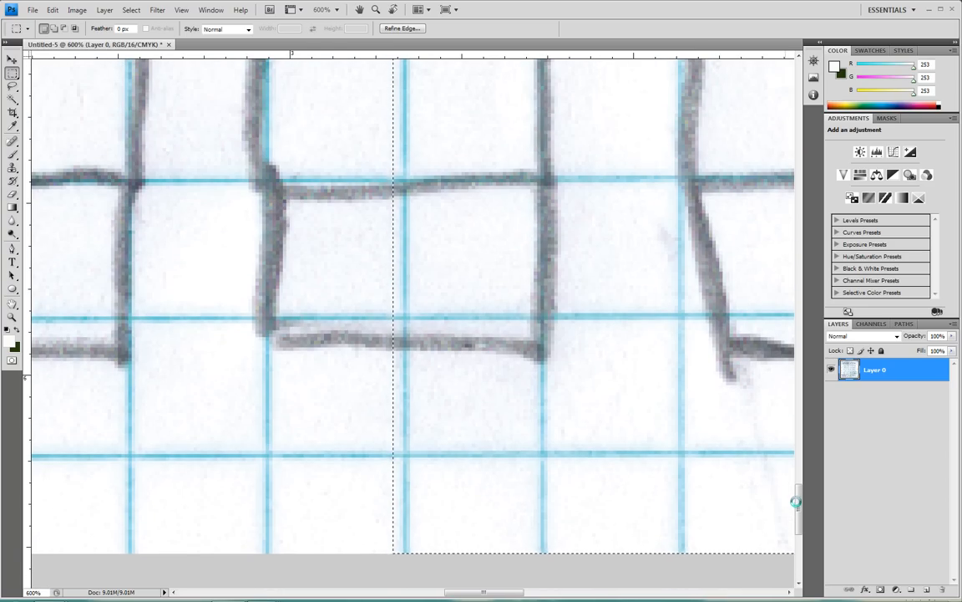
# Step: Subtract a thin full-height strip from the selection's left edge so it starts just past the central grid line at the sheet's top
pyautogui.moveTo(797, 499); pyautogui.dragTo(798, 493)
pyautogui.scroll(-4, 580, 488)
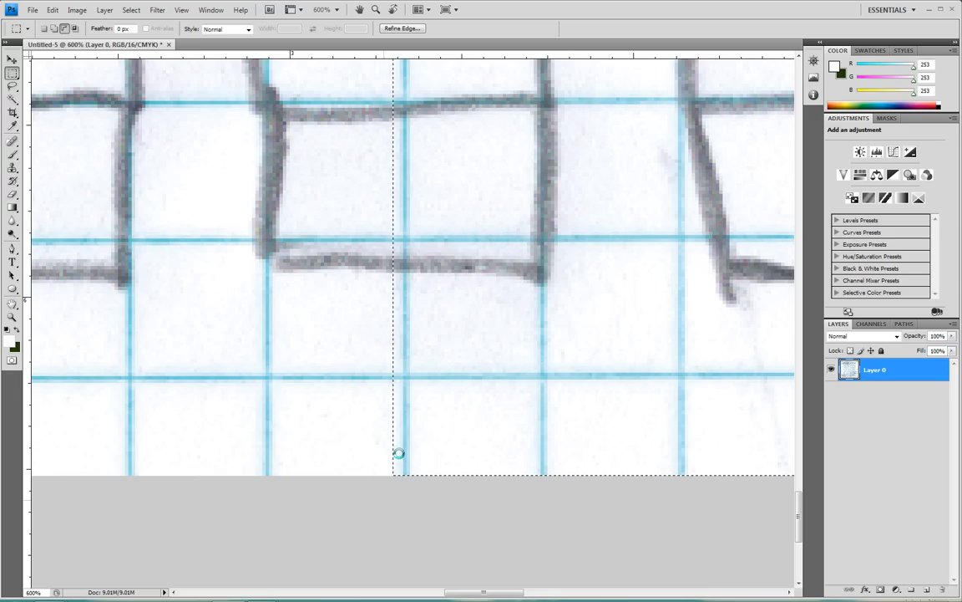
pyautogui.scroll(3, 400, 212)
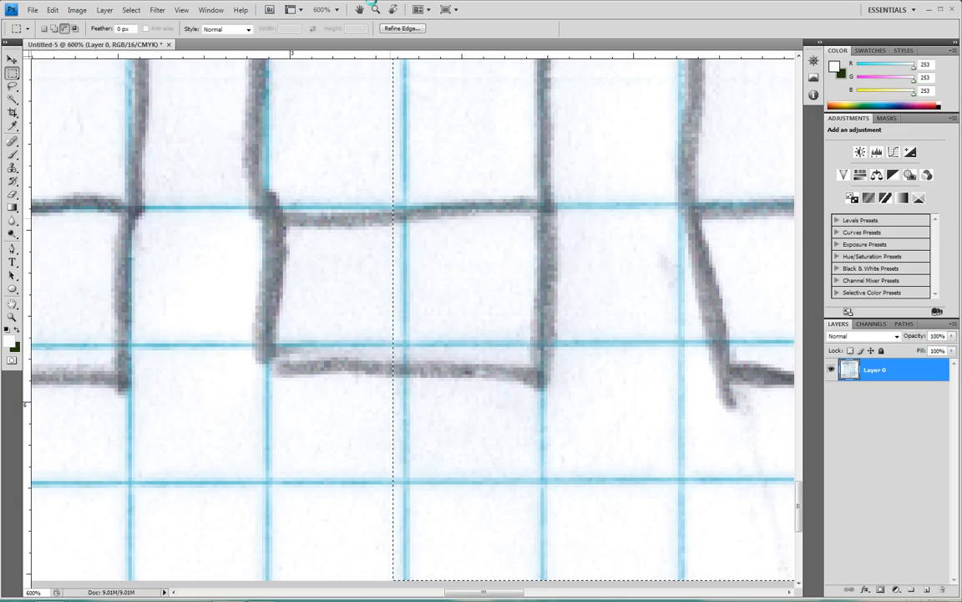
pyautogui.moveTo(372, 2); pyautogui.dragTo(395, 502)
pyautogui.scroll(-7, 398, 492)
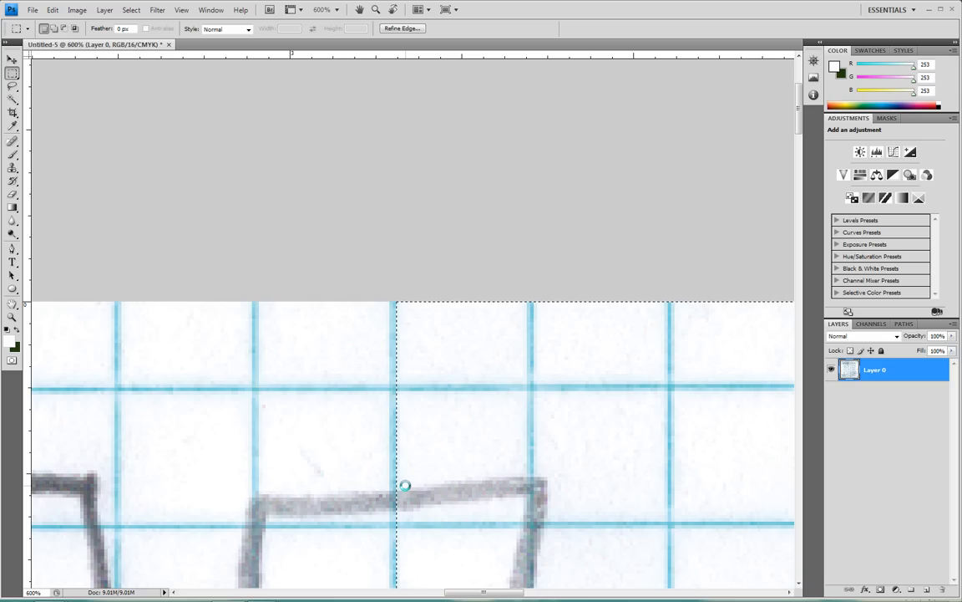
# Step: Invert the selection and copy the left half of the drawing to a new layer
pyautogui.hotkey('ctrl', 'shift', 'i')
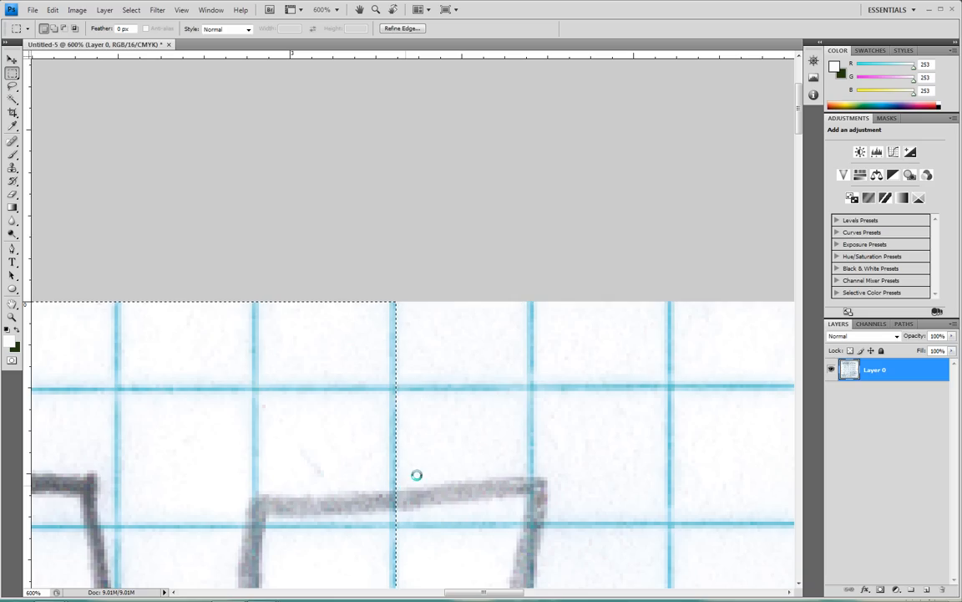
pyautogui.scroll(-4, 400, 433)
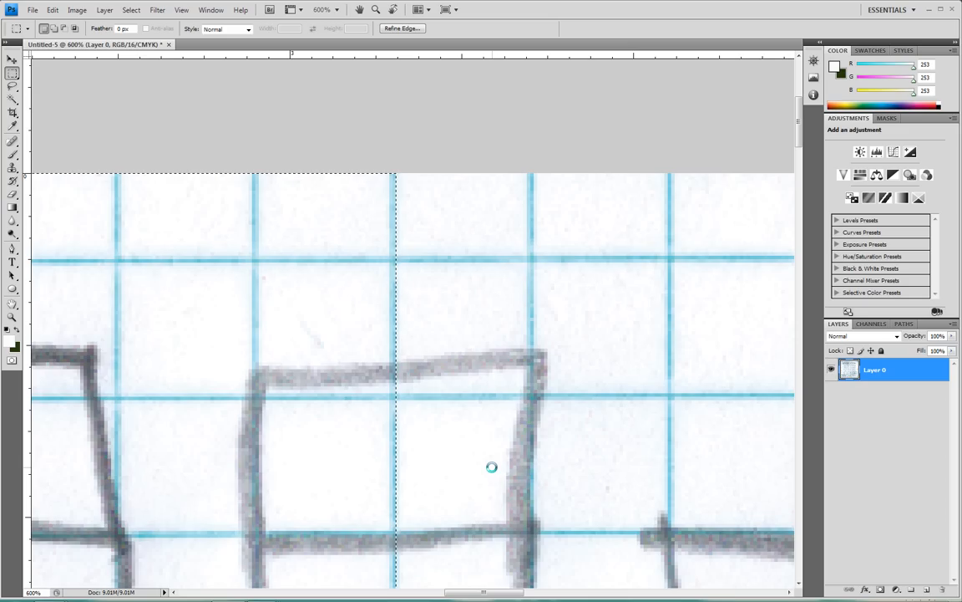
pyautogui.hotkey('ctrl', 'j')
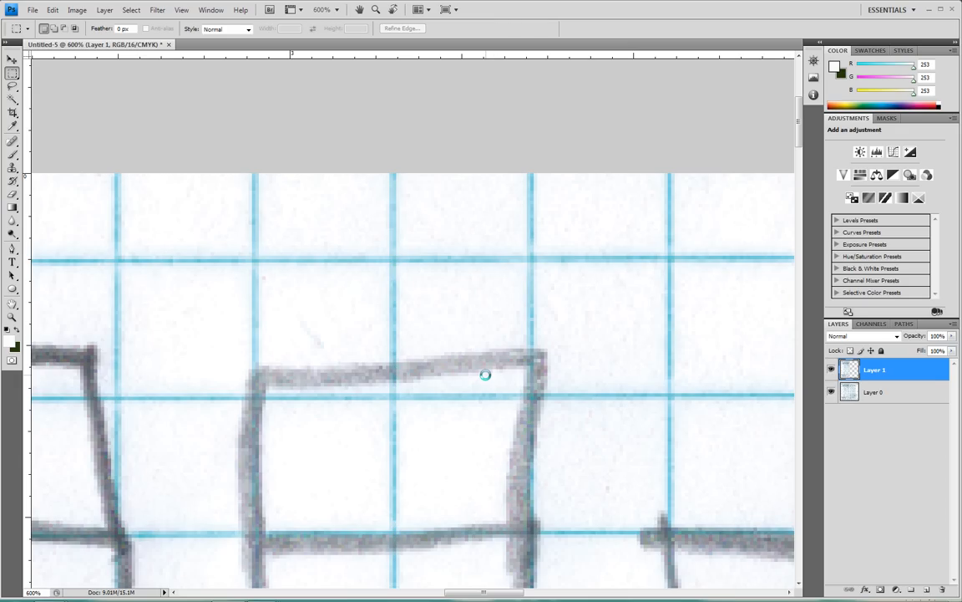
# Step: Flip the copied half horizontally with Free Transform
pyautogui.hotkey('ctrl', 't')
pyautogui.rightClick(485, 375)
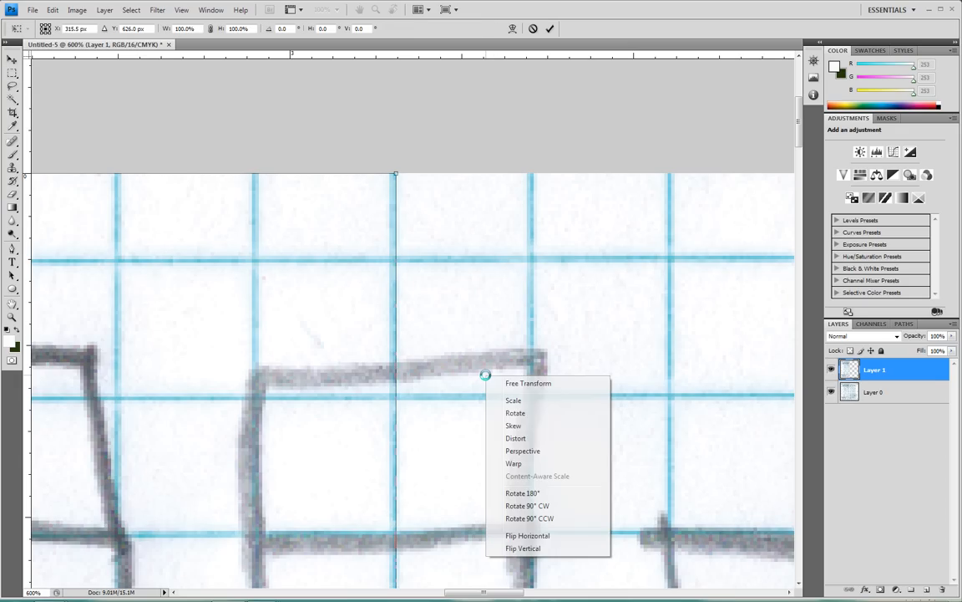
pyautogui.click(542, 535)
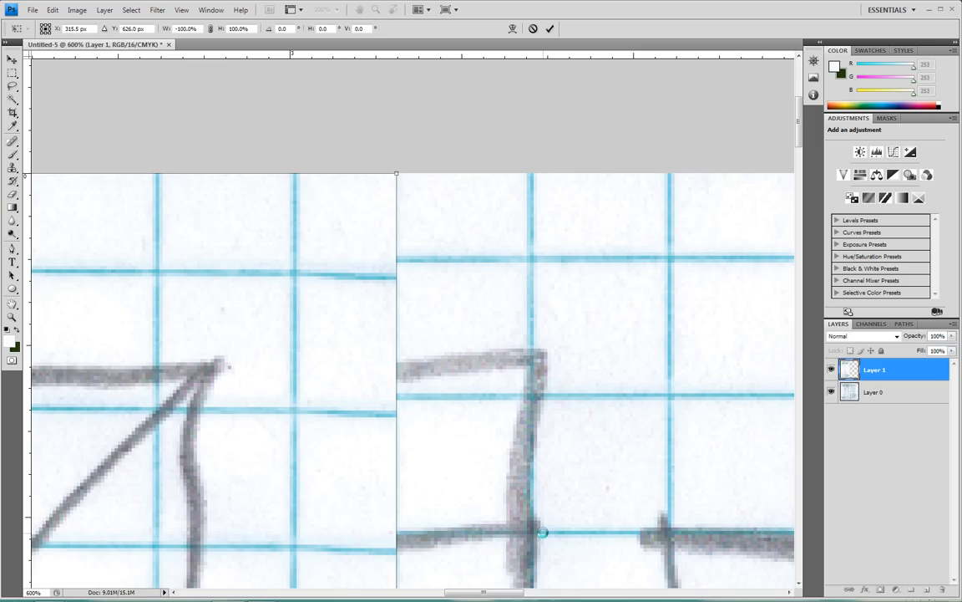
pyautogui.press('Return')
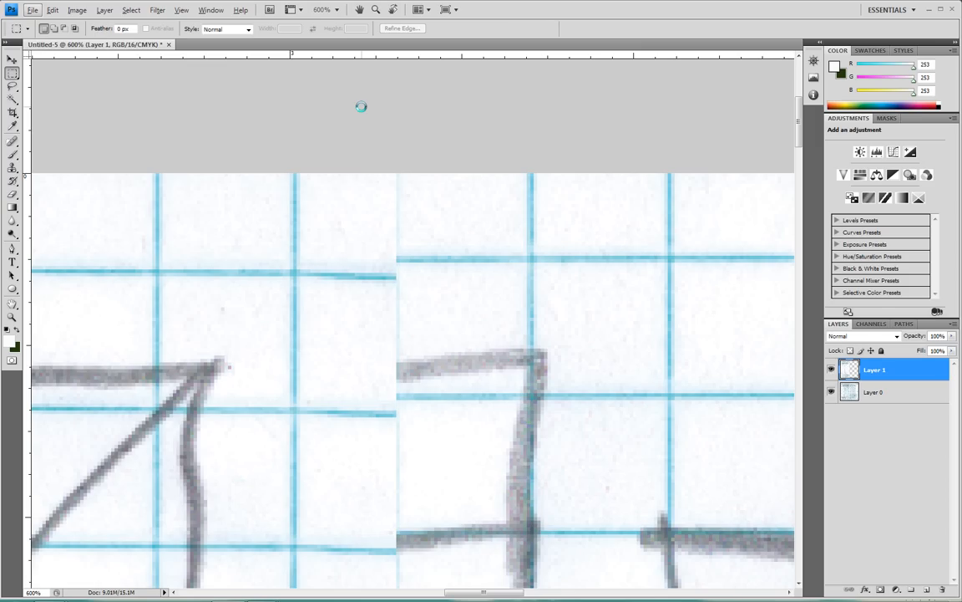
# Step: Move the mirrored layer onto the right half of the sheet, overlapping the central column so both halves form one symmetrical grid of cubes
pyautogui.press('z')
pyautogui.rightClick(479, 407)
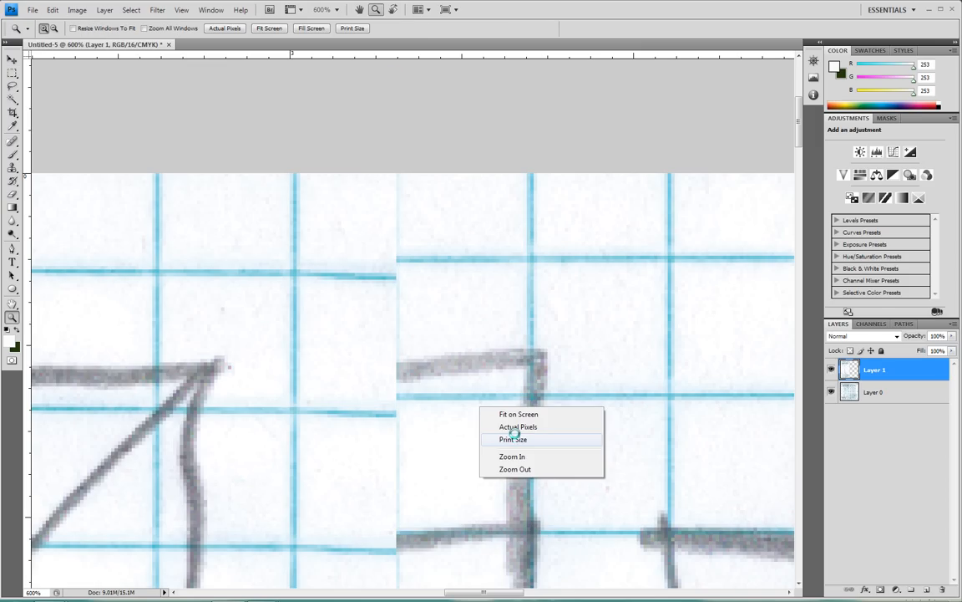
pyautogui.click(518, 427)
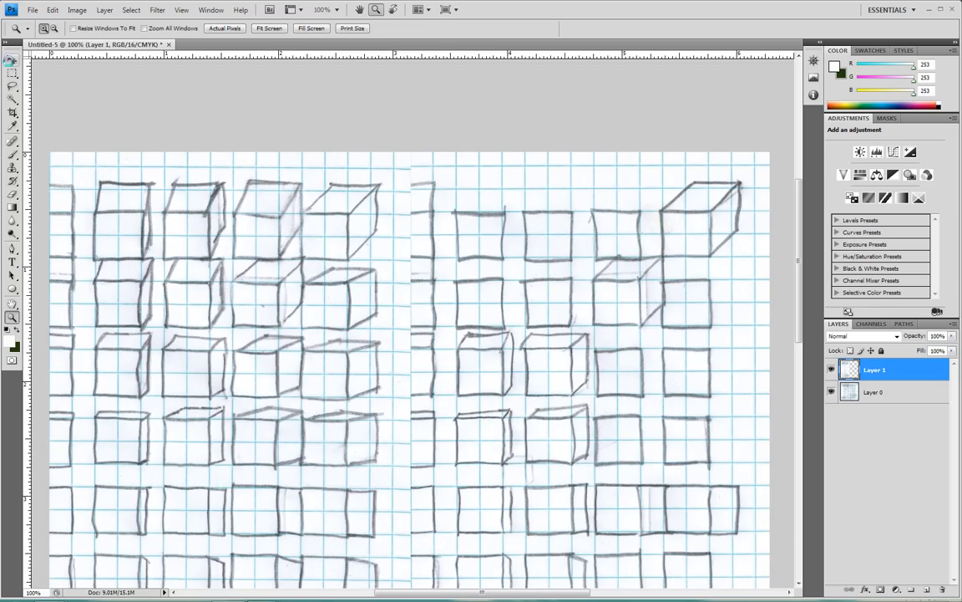
pyautogui.click(11, 60)
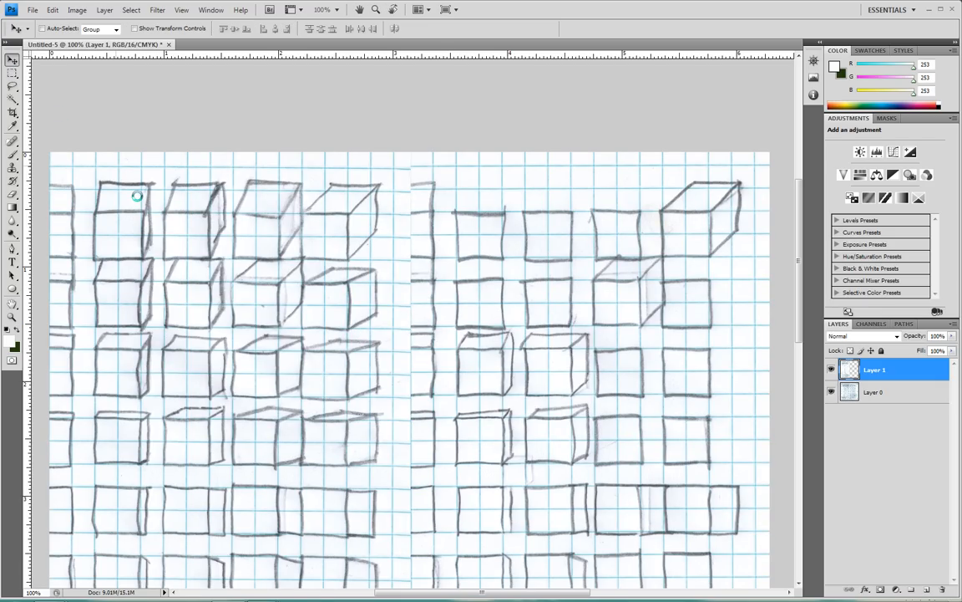
pyautogui.moveTo(176, 298); pyautogui.dragTo(374, 311)
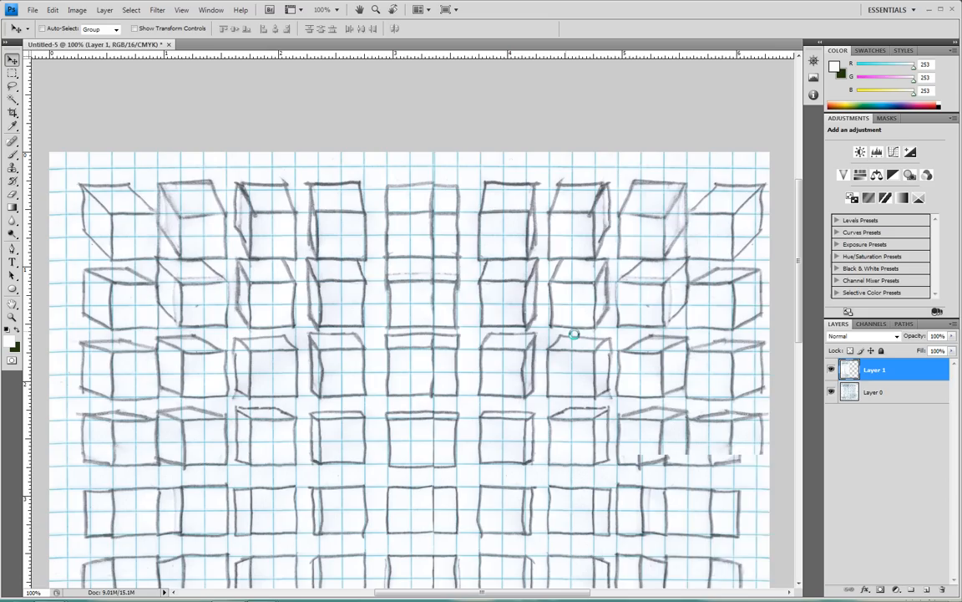
pyautogui.moveTo(574, 335); pyautogui.dragTo(530, 338)
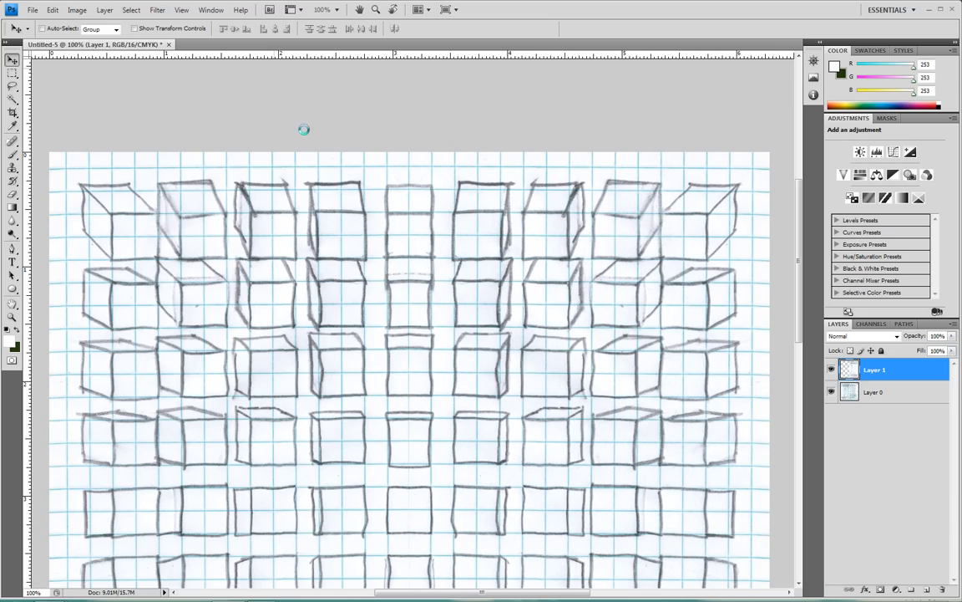
pyautogui.scroll(-10, 477, 367)
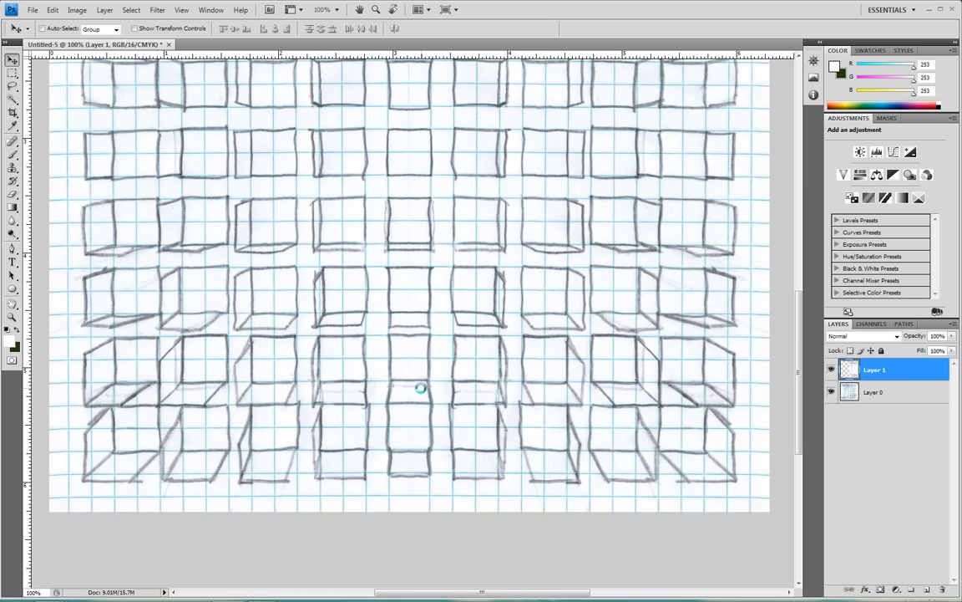
# Step: Rotate the mirrored layer by -0.2° with Free Transform so its grid lines match the left half of the sheet
pyautogui.scroll(10, 420, 387)
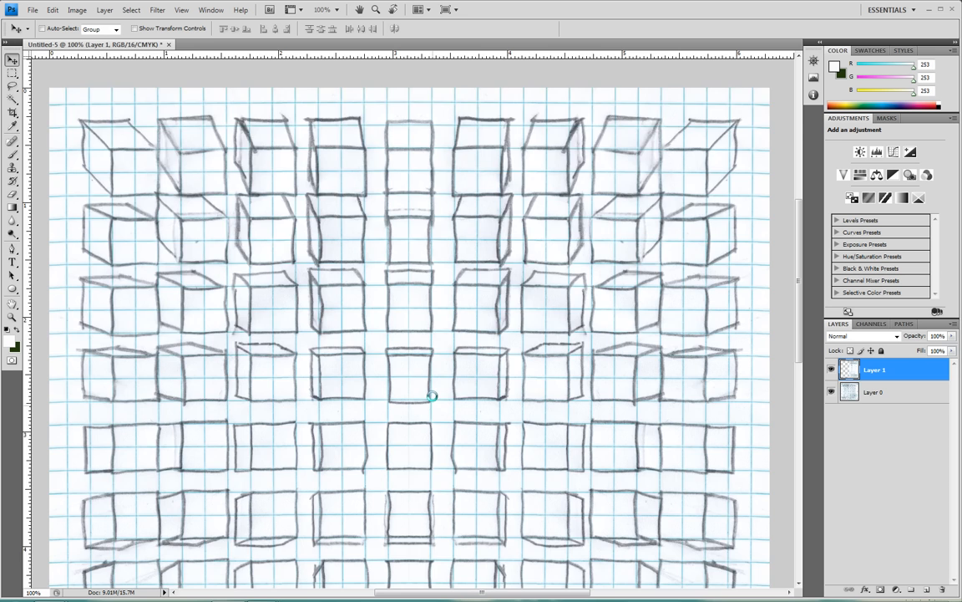
pyautogui.scroll(-8, 432, 396)
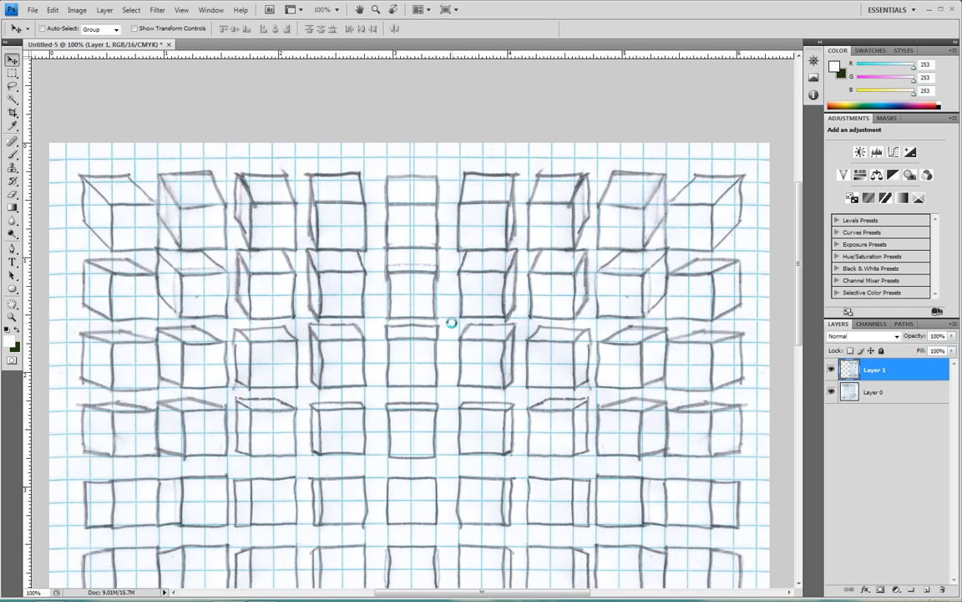
pyautogui.hotkey('ctrl', 't')
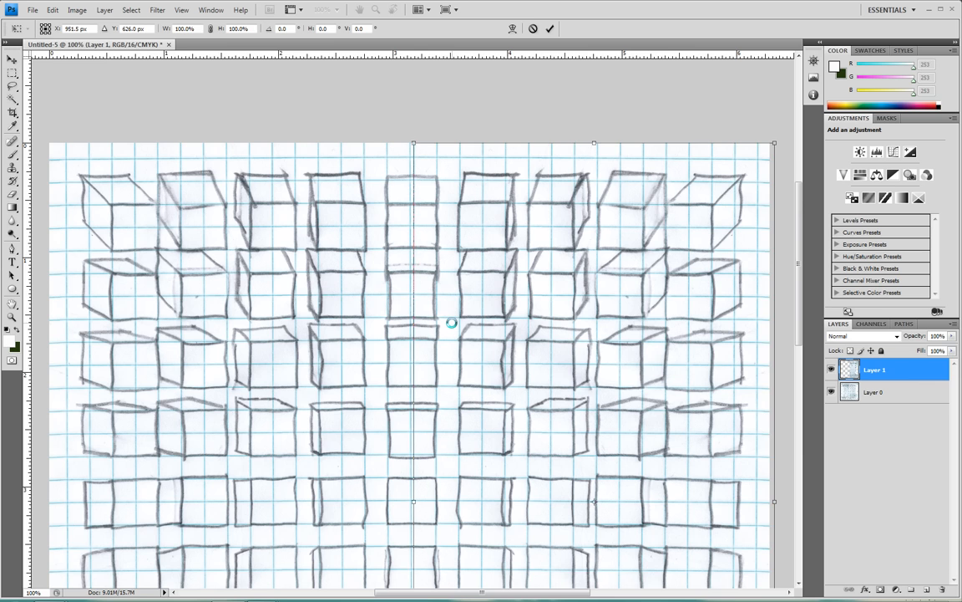
pyautogui.scroll(-5, 691, 481)
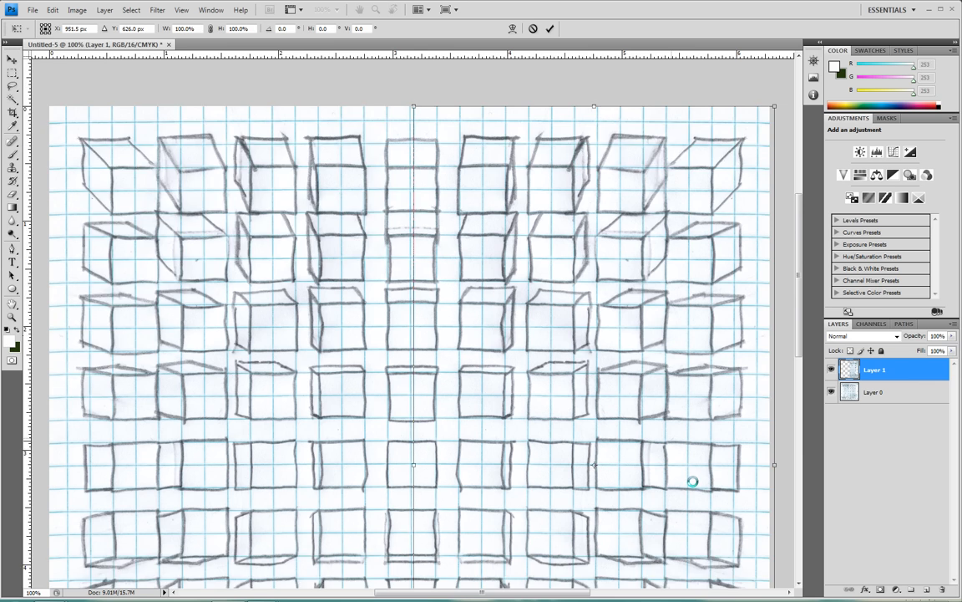
pyautogui.moveTo(780, 539); pyautogui.dragTo(784, 534)
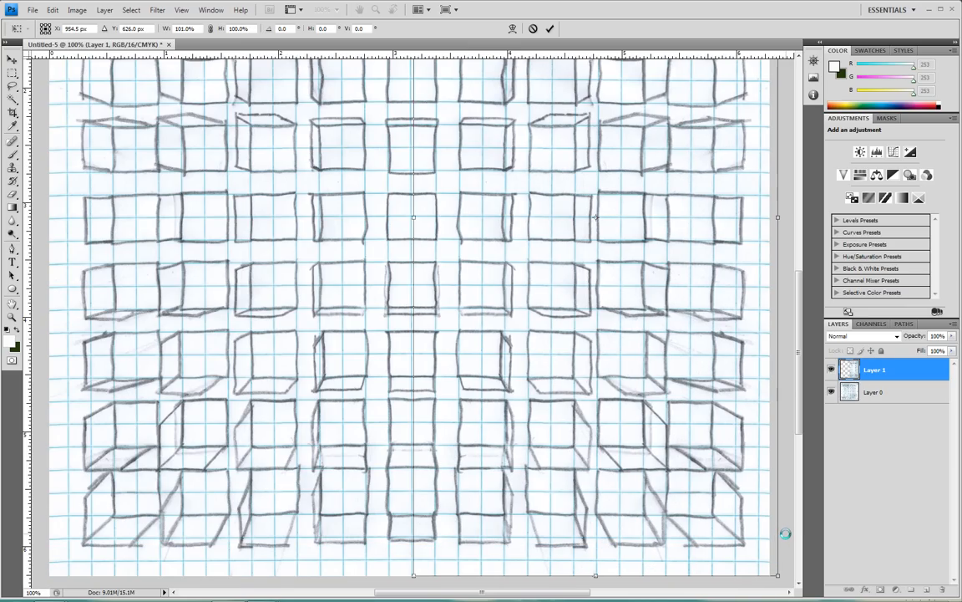
pyautogui.hotkey('ctrl', 'z')
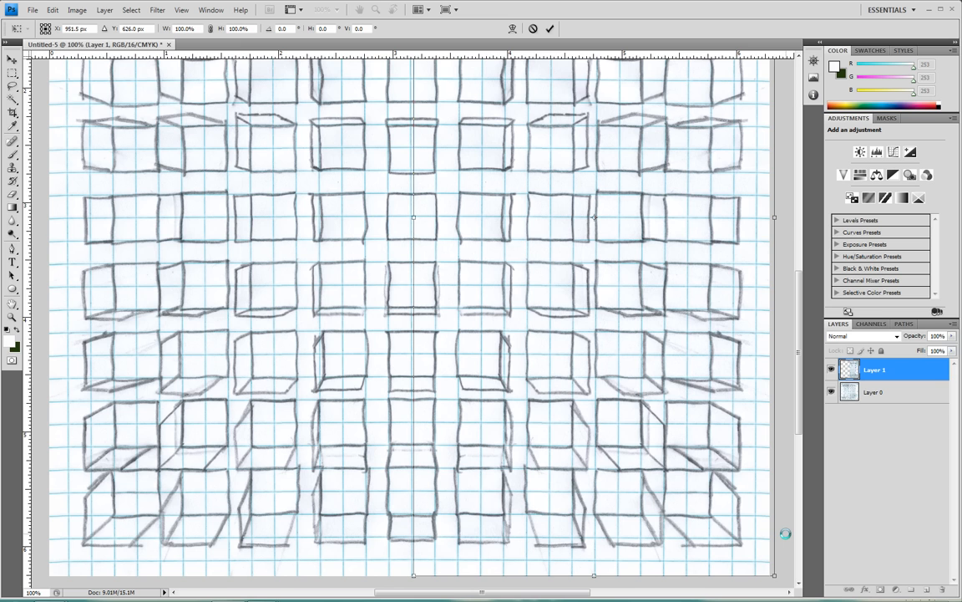
pyautogui.moveTo(787, 524); pyautogui.dragTo(789, 521)
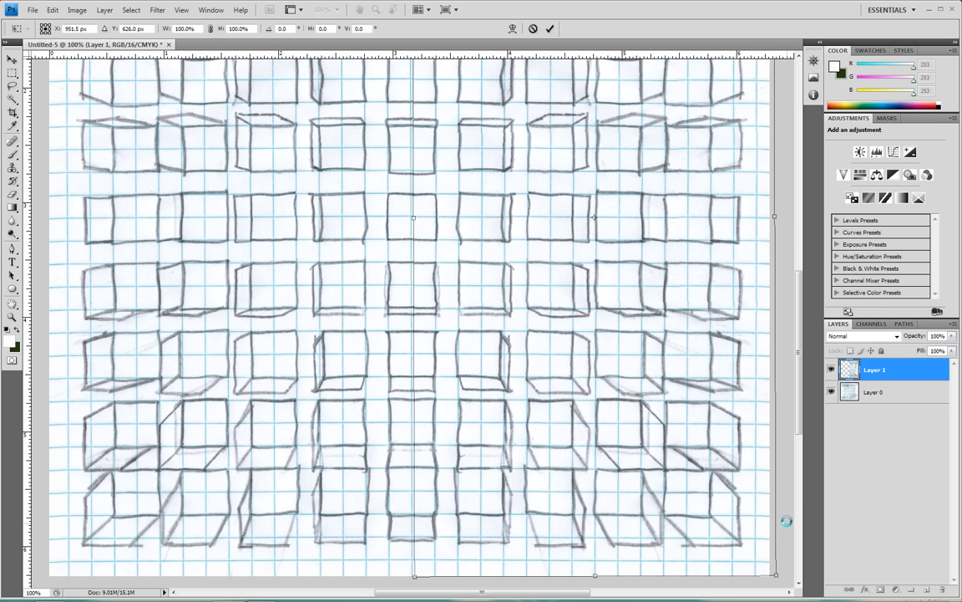
pyautogui.scroll(3, 483, 473)
pyautogui.scroll(2, 484, 473)
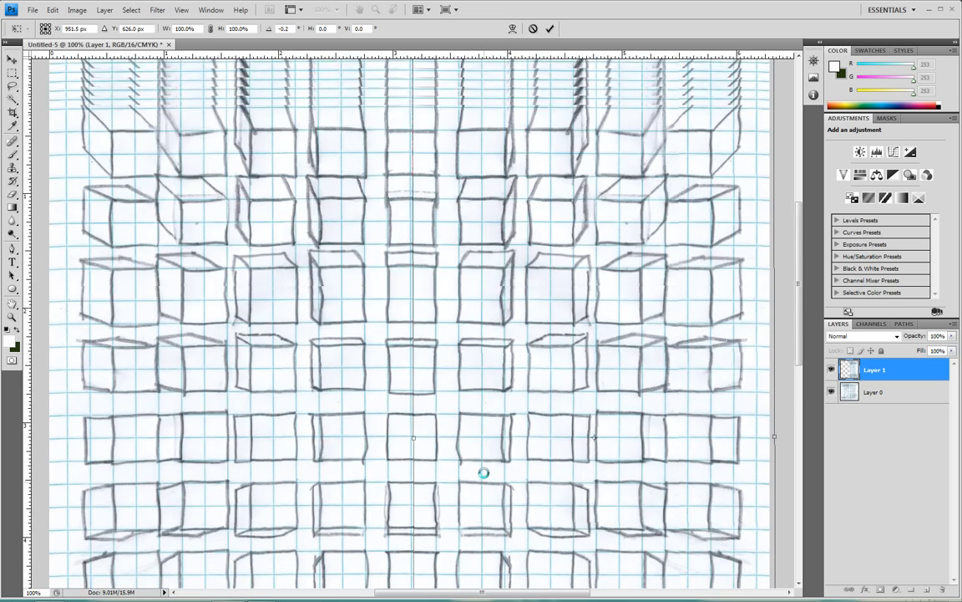
pyautogui.scroll(-7, 484, 472)
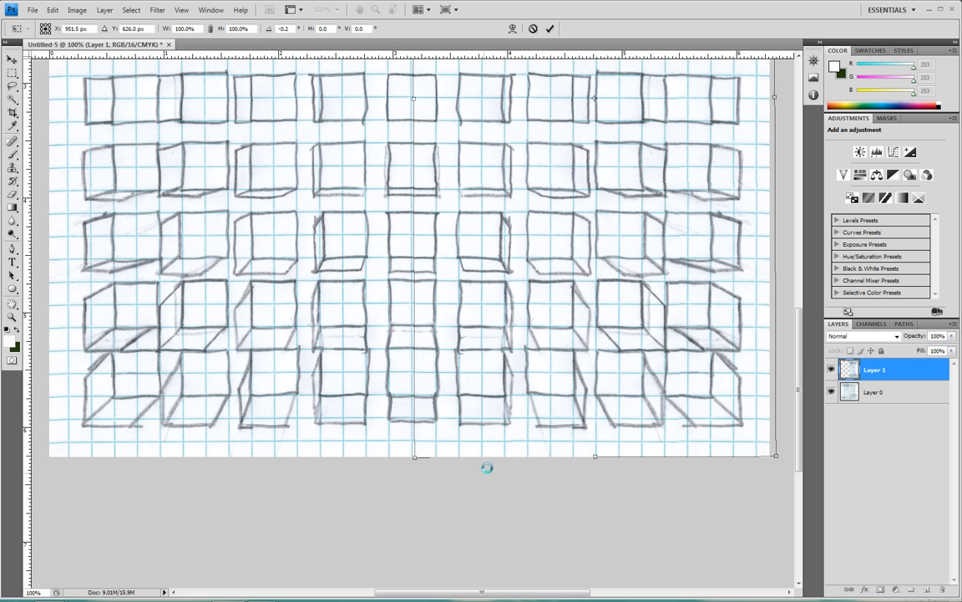
# Step: Nudge the mirrored layer to X 948.5 px and Y 625 px to align the central column, and apply the transform
pyautogui.press('Left')
pyautogui.press('Left')
pyautogui.press('Left')
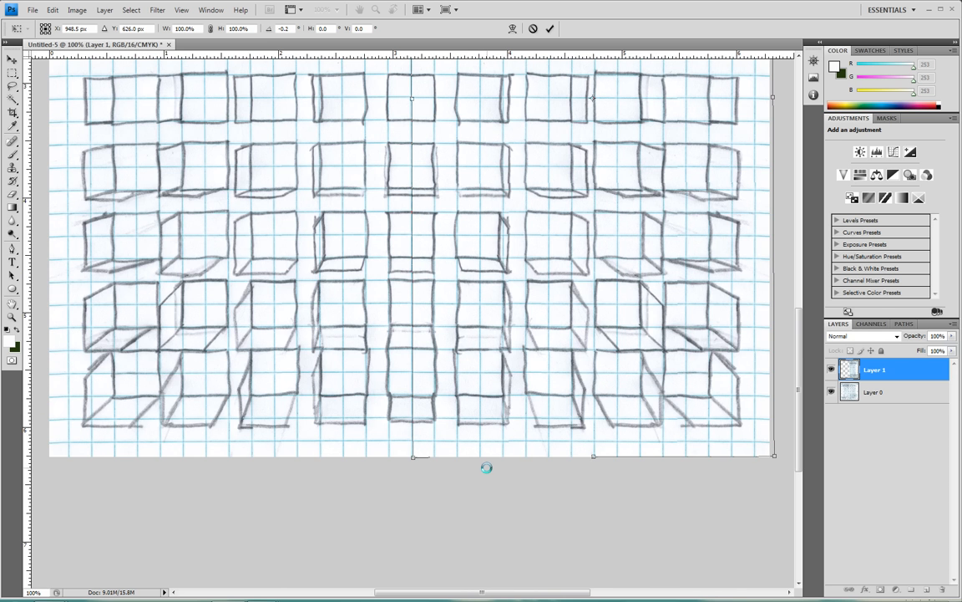
pyautogui.press('Up')
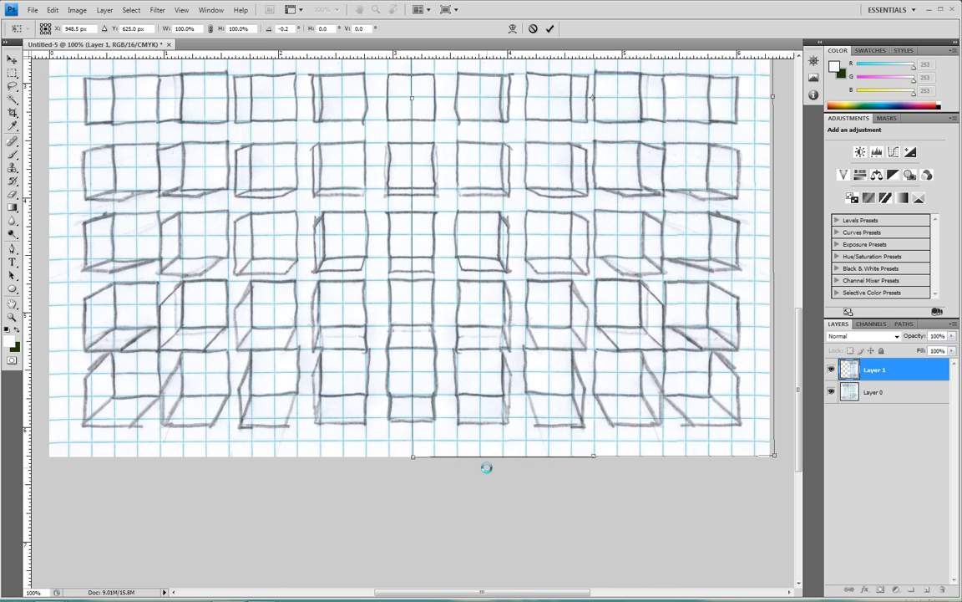
pyautogui.scroll(7, 466, 405)
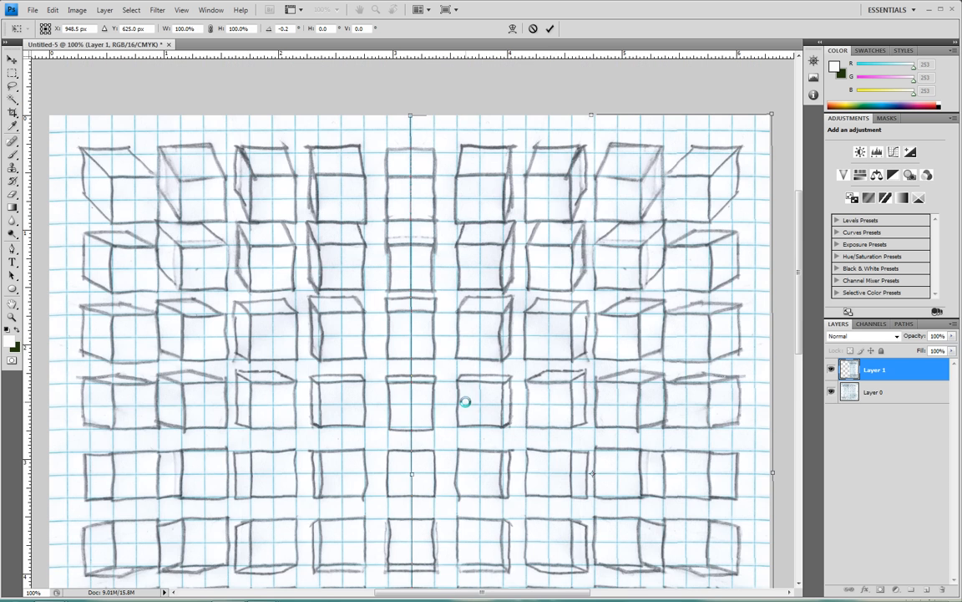
pyautogui.scroll(-1, 483, 309)
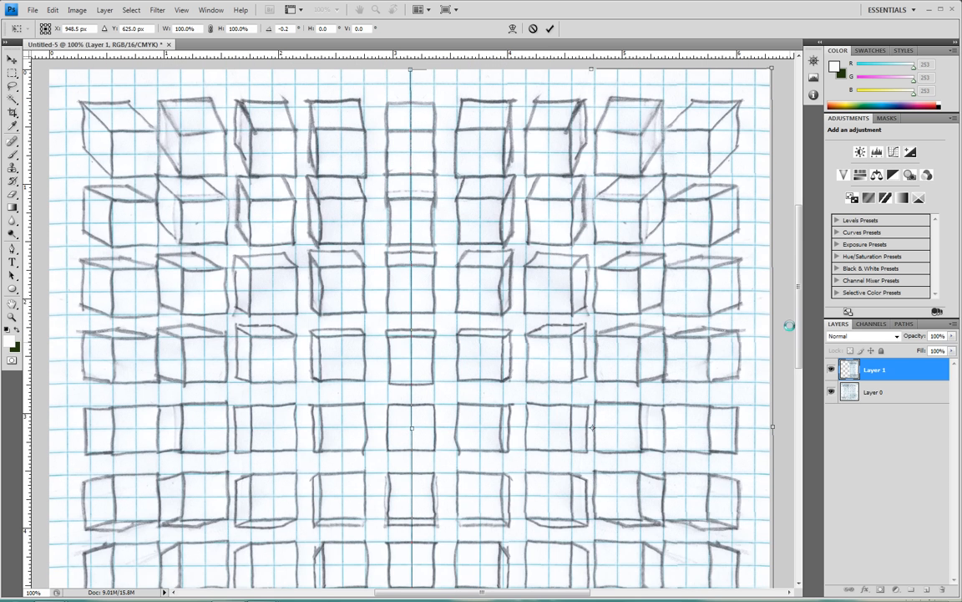
pyautogui.moveTo(798, 312)
pyautogui.mouseDown()
pyautogui.moveTo(802, 481)
pyautogui.moveTo(810, 466)
pyautogui.moveTo(790, 314)
pyautogui.mouseUp()
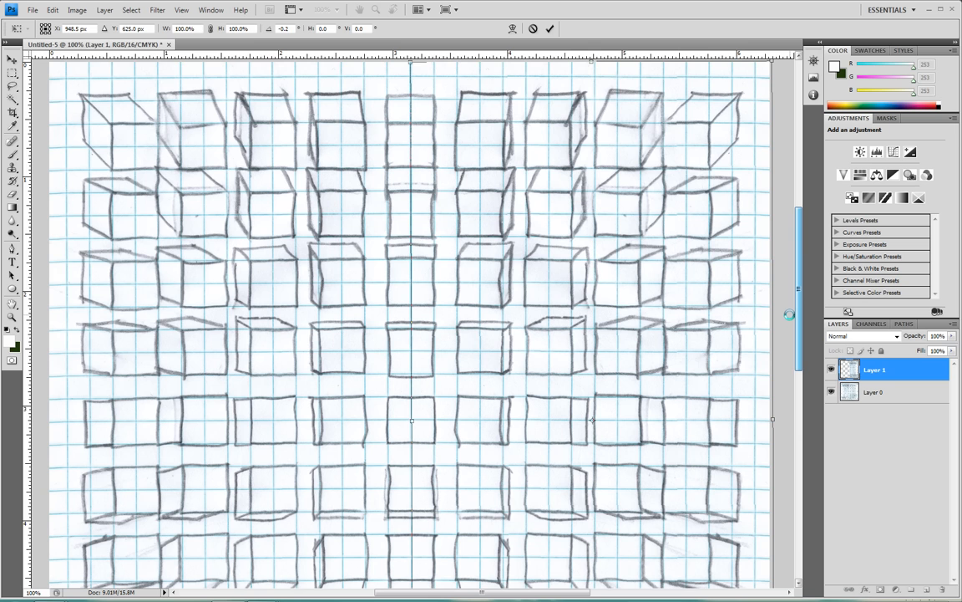
pyautogui.press('Return')
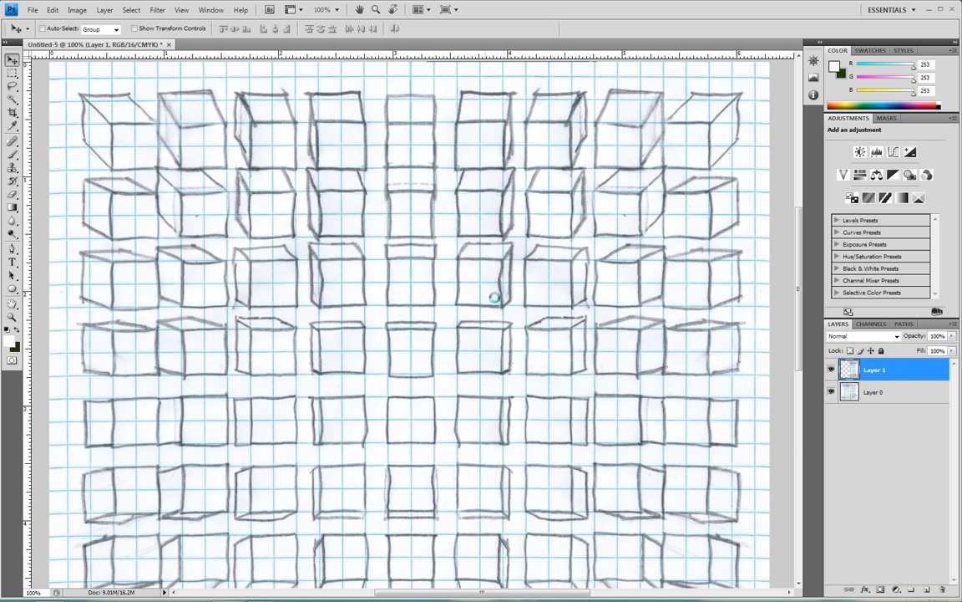
# Step: Hide and reshow the mirrored layer to compare it with the original right half of the drawing
pyautogui.scroll(-3, 500, 297)
pyautogui.scroll(-3, 501, 297)
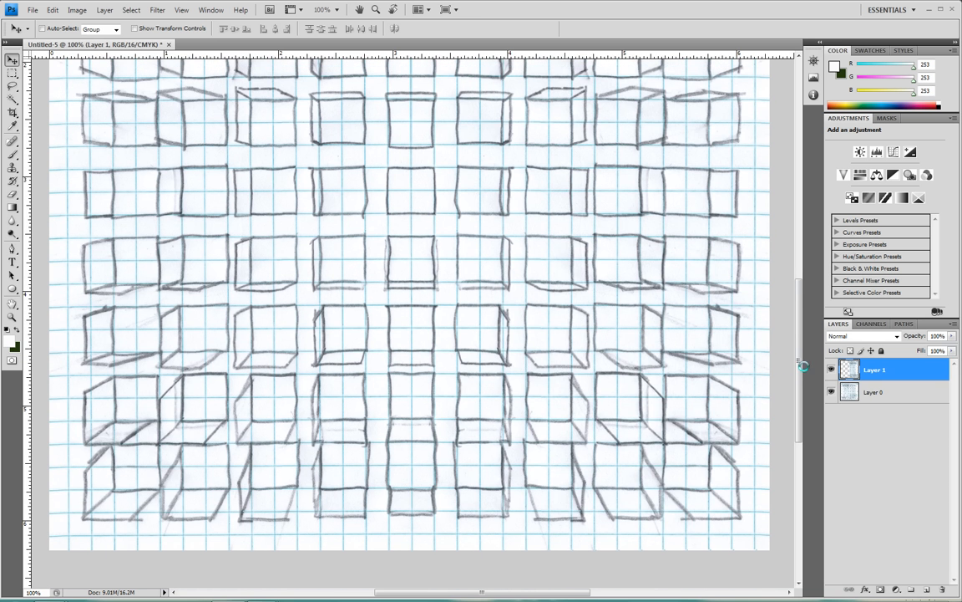
pyautogui.click(832, 369)
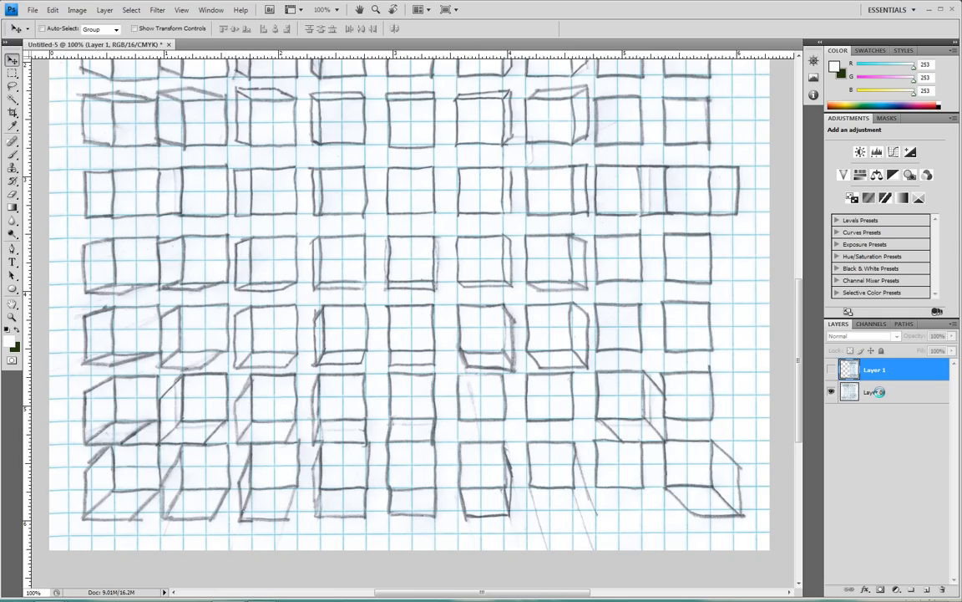
pyautogui.click(832, 369)
pyautogui.click(879, 421)
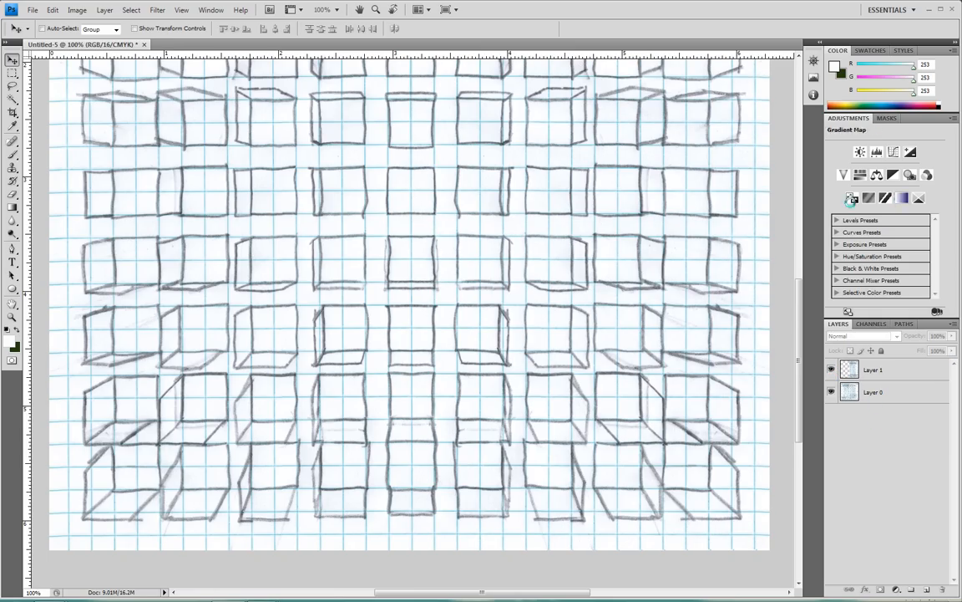
pyautogui.click(77, 10)
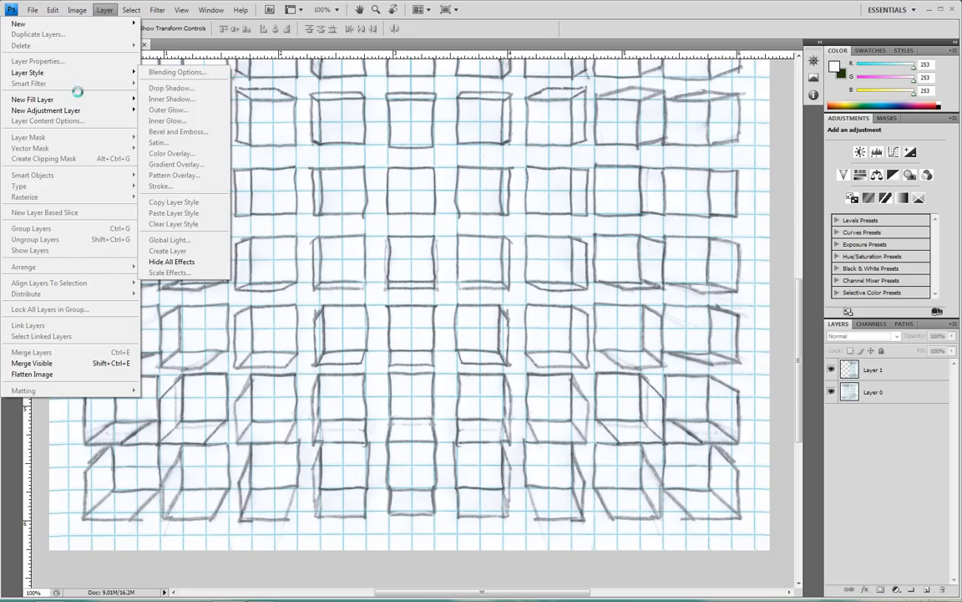
pyautogui.moveTo(100, 110)
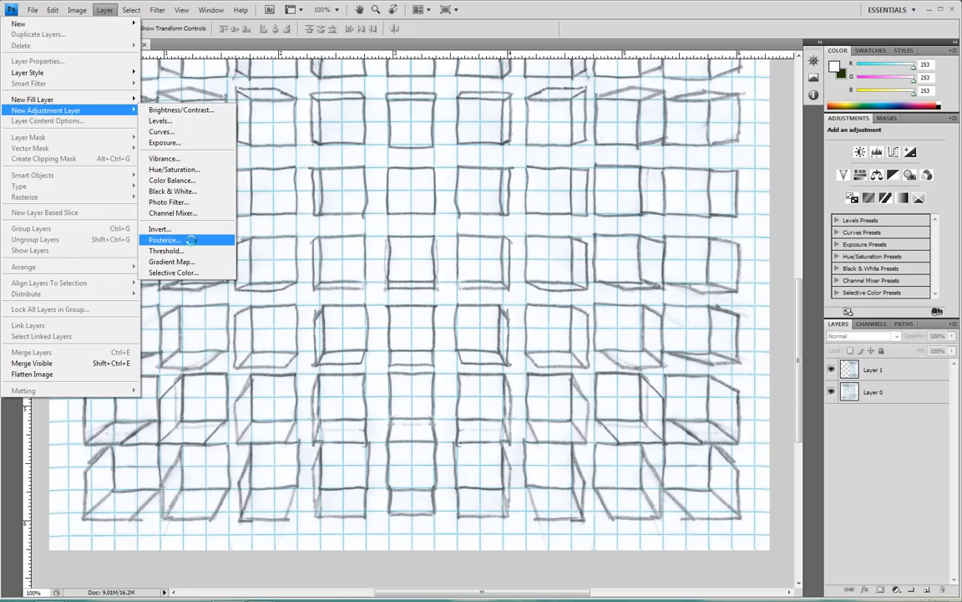
pyautogui.click(894, 448)
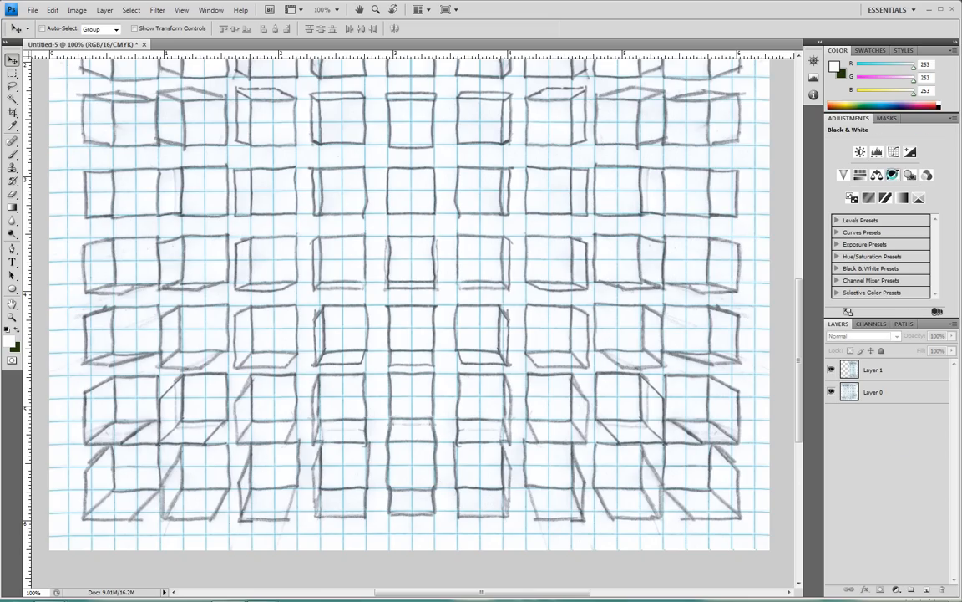
# Step: Add a Black & White adjustment layer with default settings above both drawing layers
pyautogui.click(104, 9)
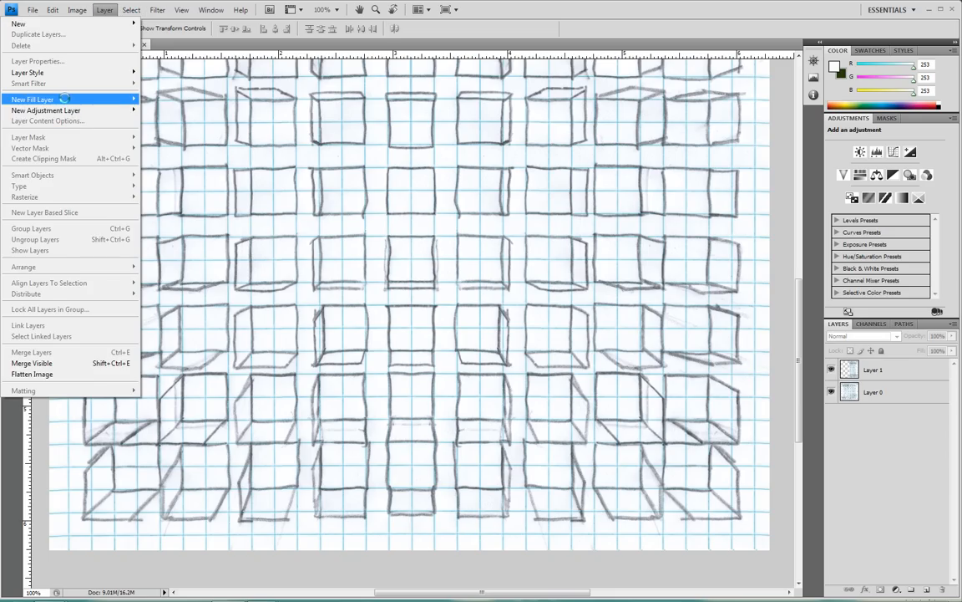
pyautogui.moveTo(81, 109)
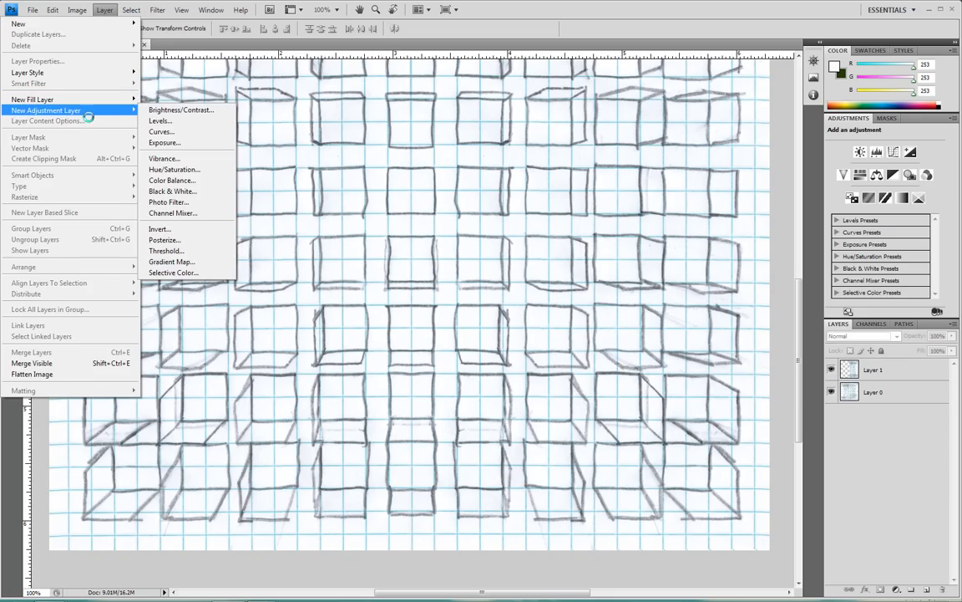
pyautogui.click(173, 191)
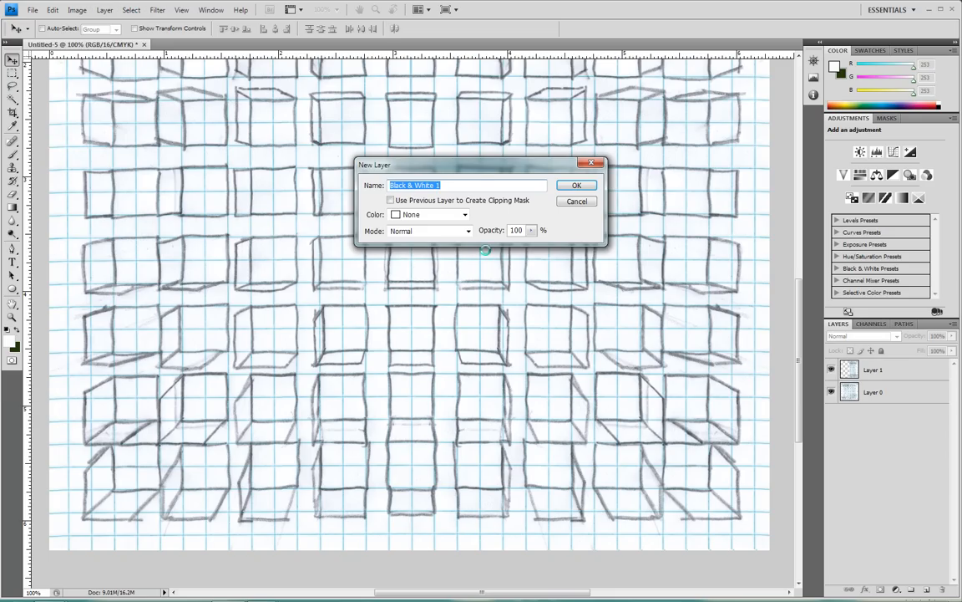
pyautogui.press('Return')
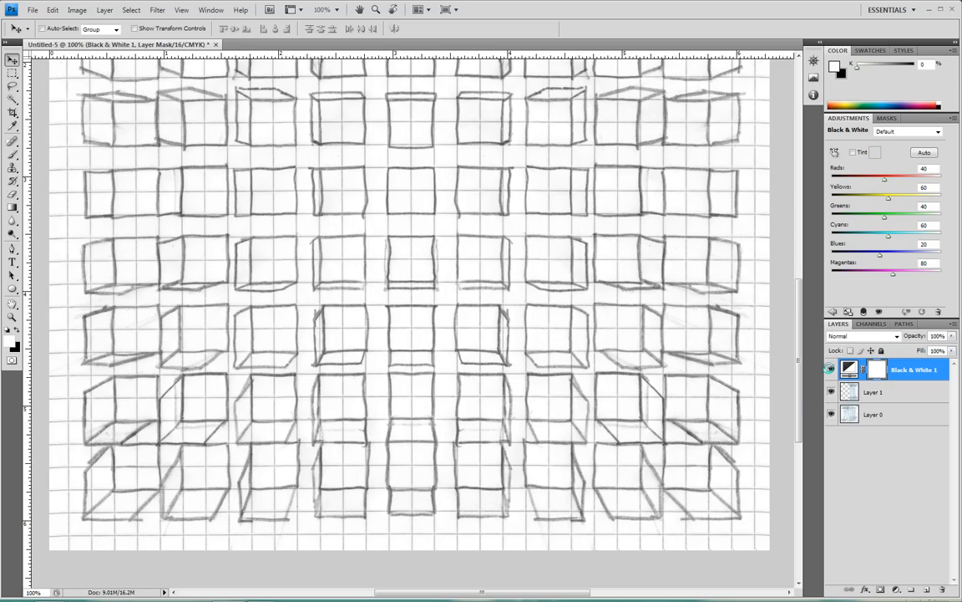
# Step: Hide the Black & White adjustment layer and shift the hue of the mirrored half on Layer 1 to +87
pyautogui.click(830, 369)
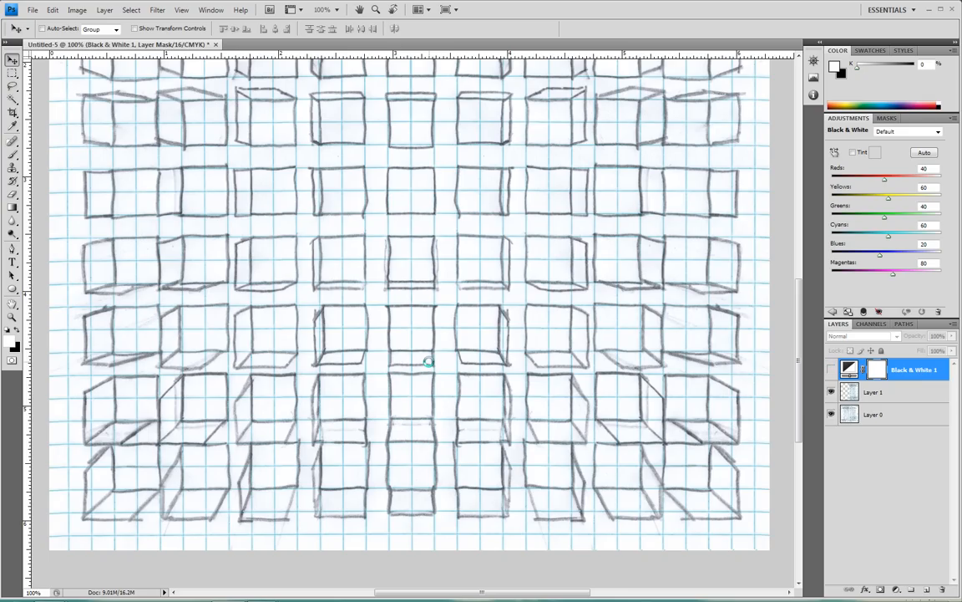
pyautogui.click(880, 399)
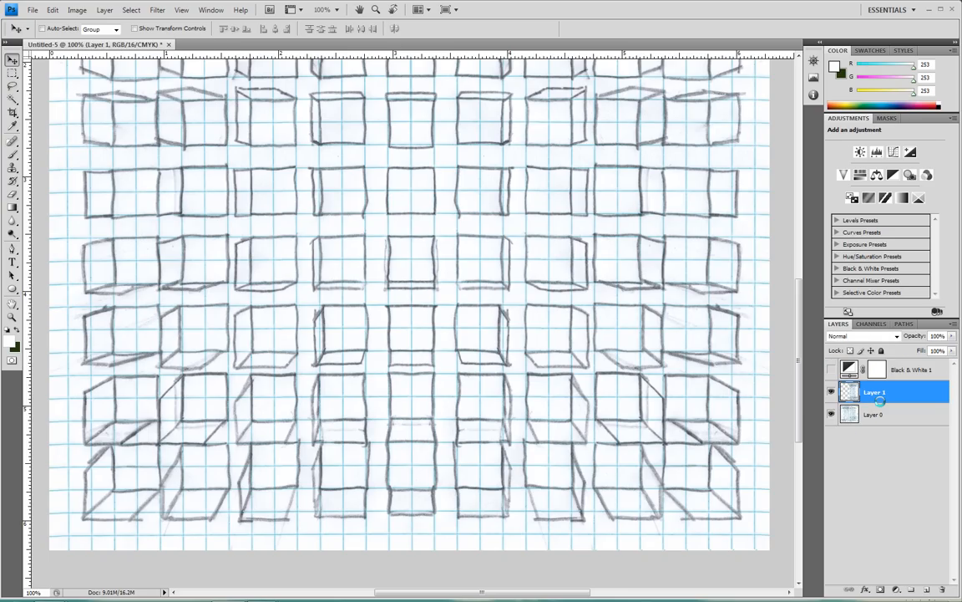
pyautogui.hotkey('ctrl', 'u')
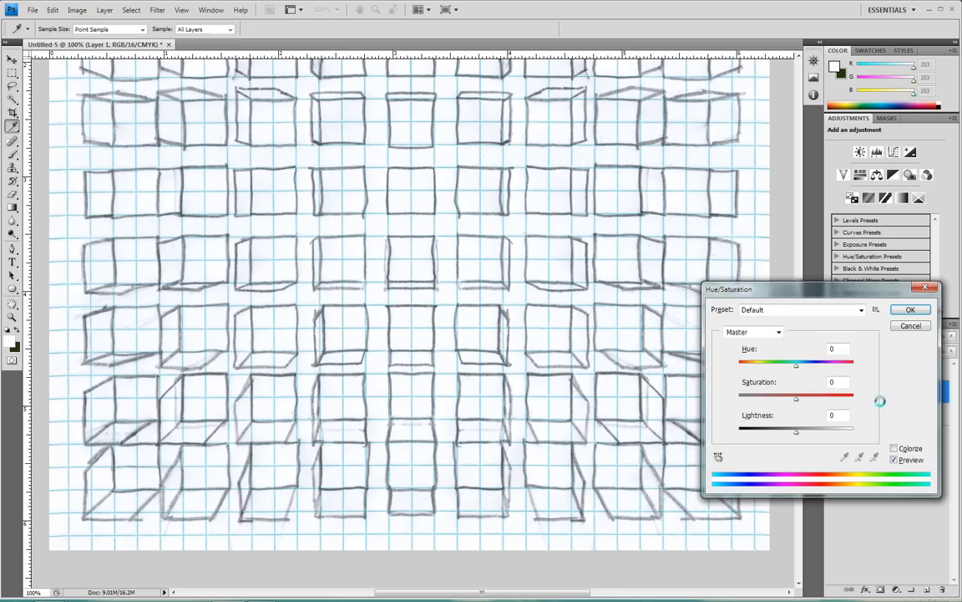
pyautogui.click(831, 367)
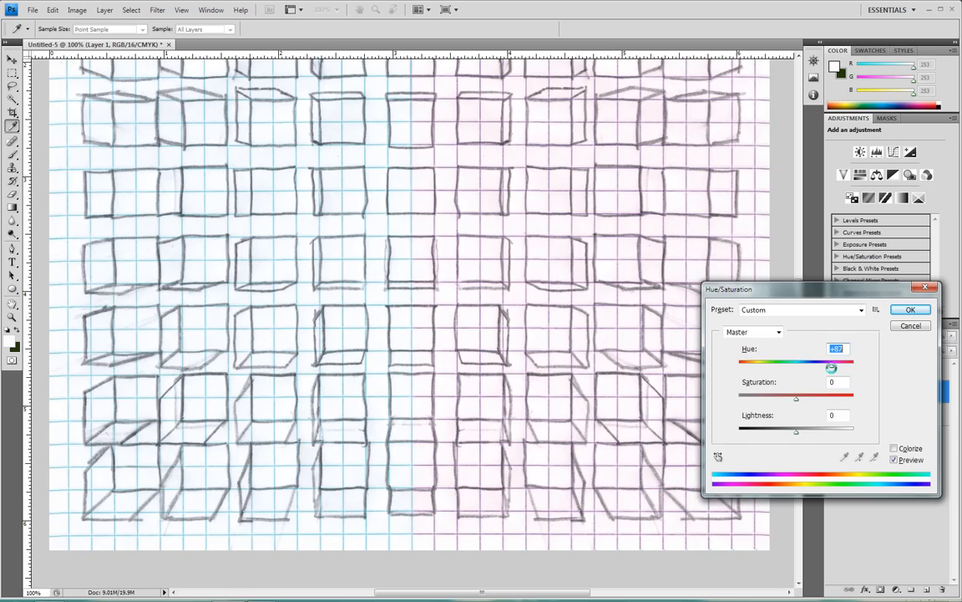
pyautogui.press('Return')
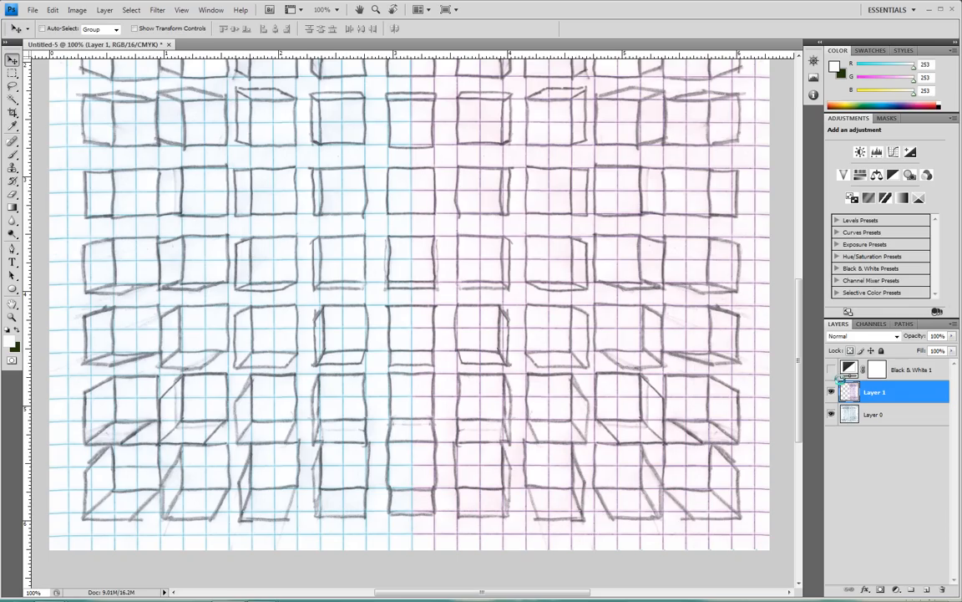
# Step: Show the Black & White adjustment layer and set its Magentas to -200
pyautogui.click(909, 373)
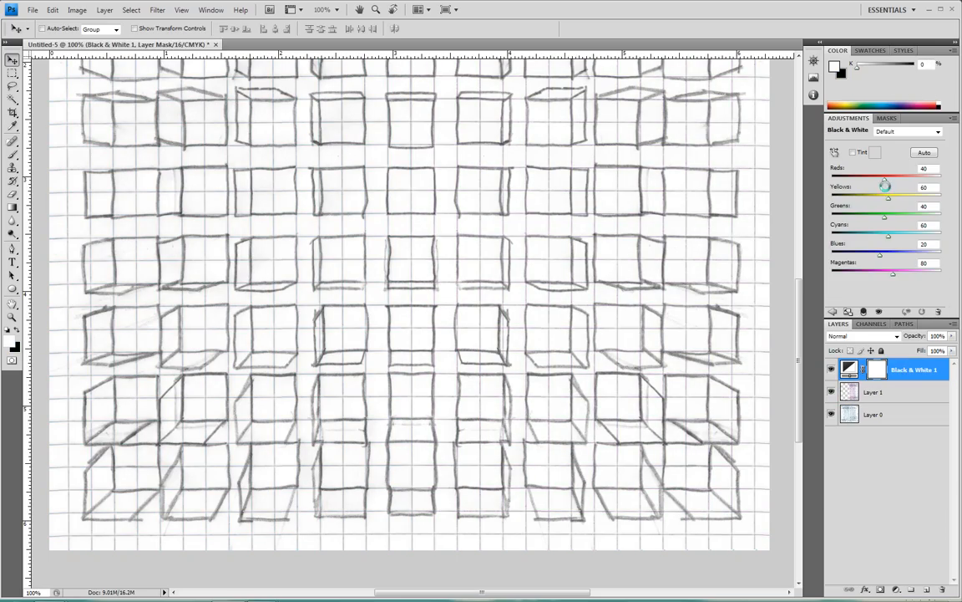
pyautogui.moveTo(892, 276); pyautogui.dragTo(715, 250)
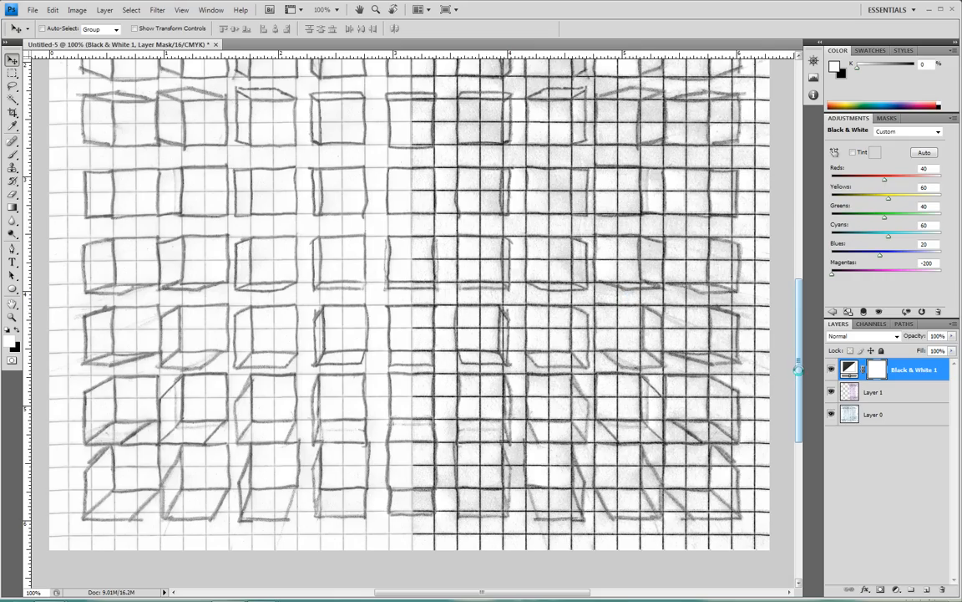
# Step: Undo the Magentas change and the hue shift on Layer 1, and hide the Black & White adjustment layer
pyautogui.click(892, 390)
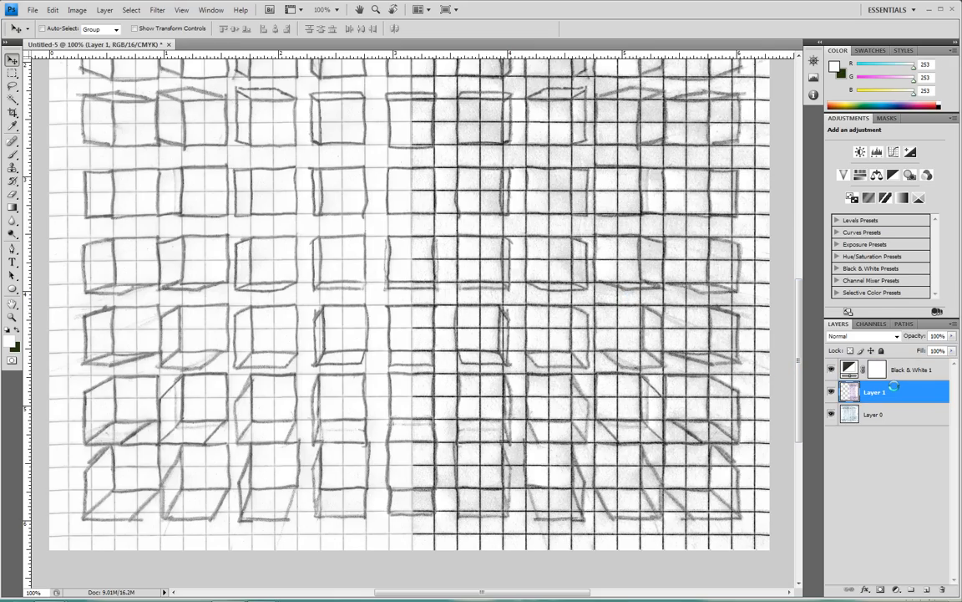
pyautogui.click(911, 369)
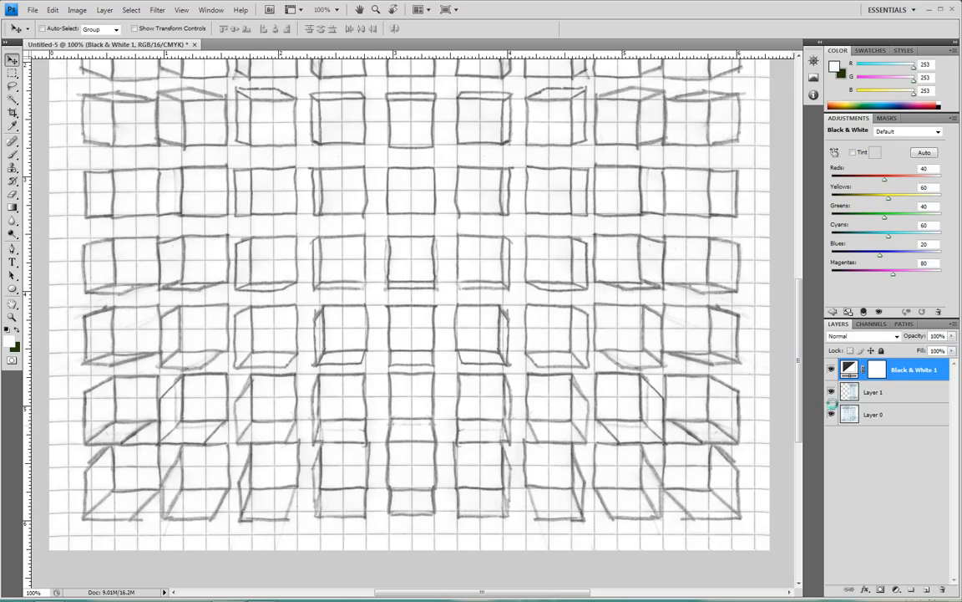
pyautogui.click(832, 369)
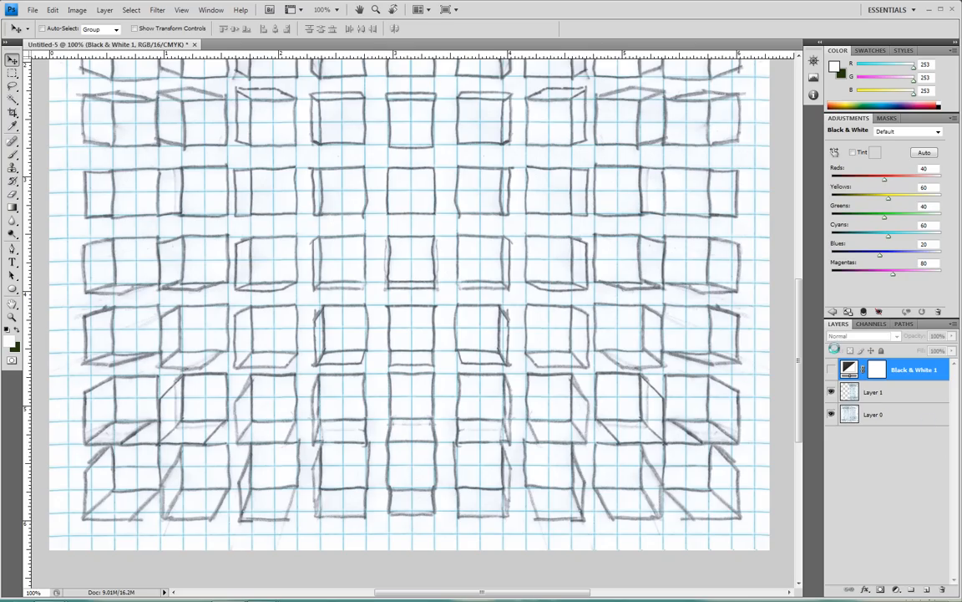
# Step: Show the Black & White adjustment layer, try its Cyans at -200, and set them to 148
pyautogui.click(831, 369)
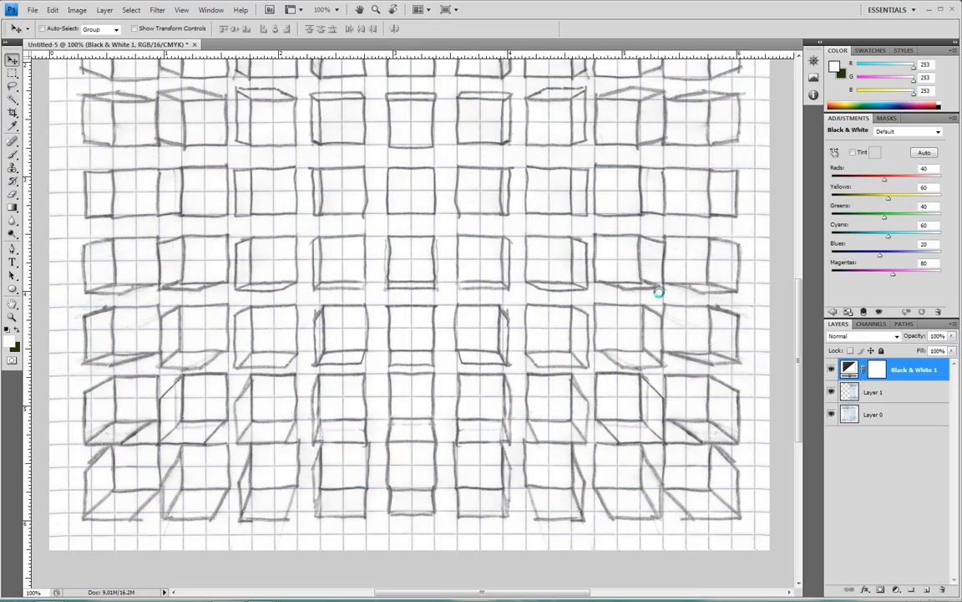
pyautogui.scroll(3, 595, 336)
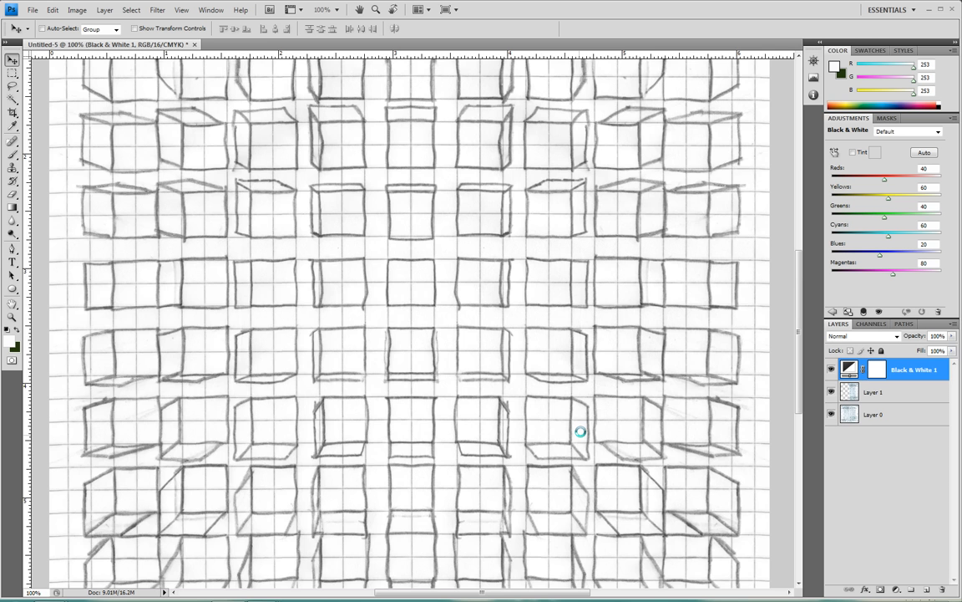
pyautogui.scroll(5, 581, 431)
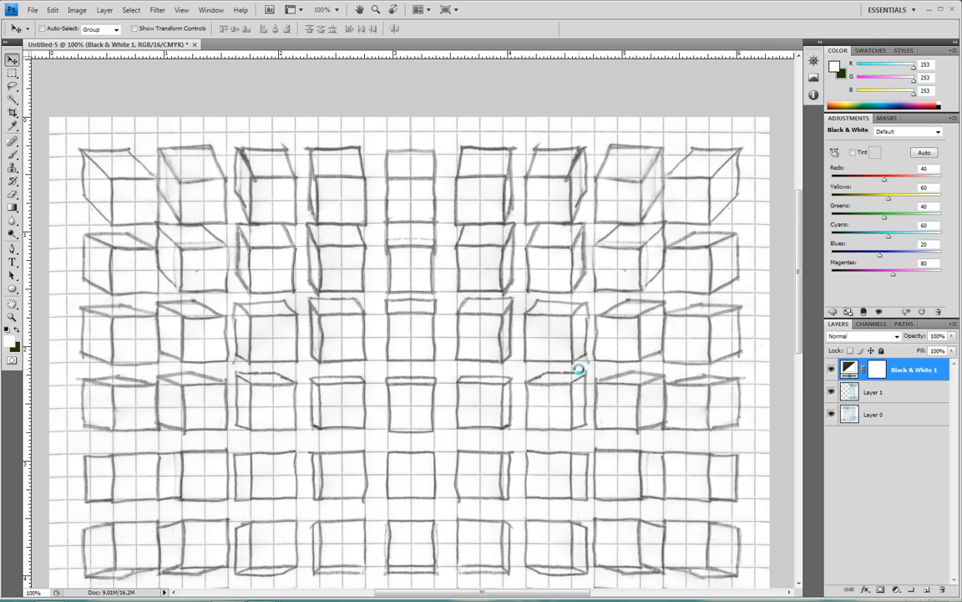
pyautogui.scroll(-2, 578, 370)
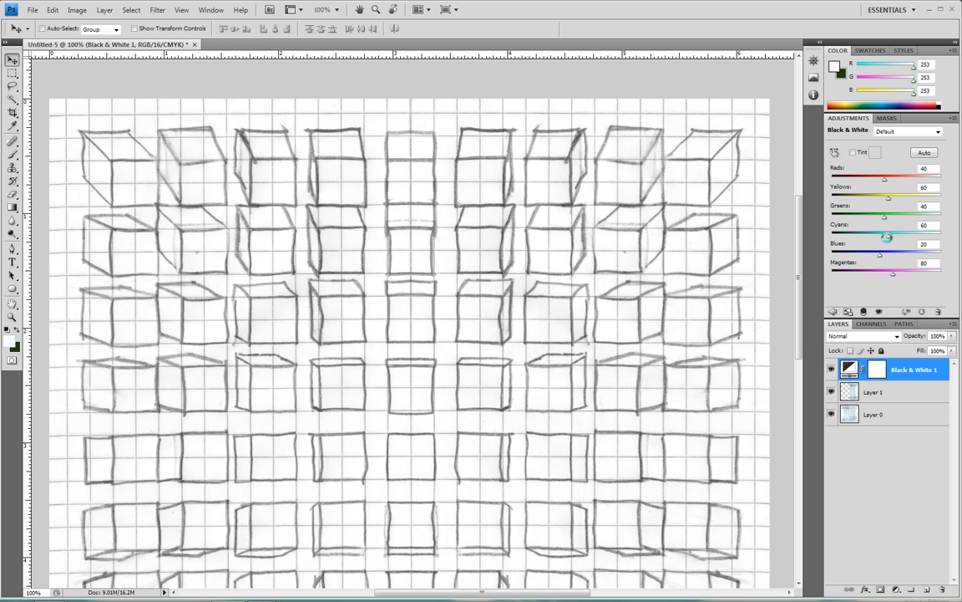
pyautogui.moveTo(887, 238); pyautogui.dragTo(150, 307)
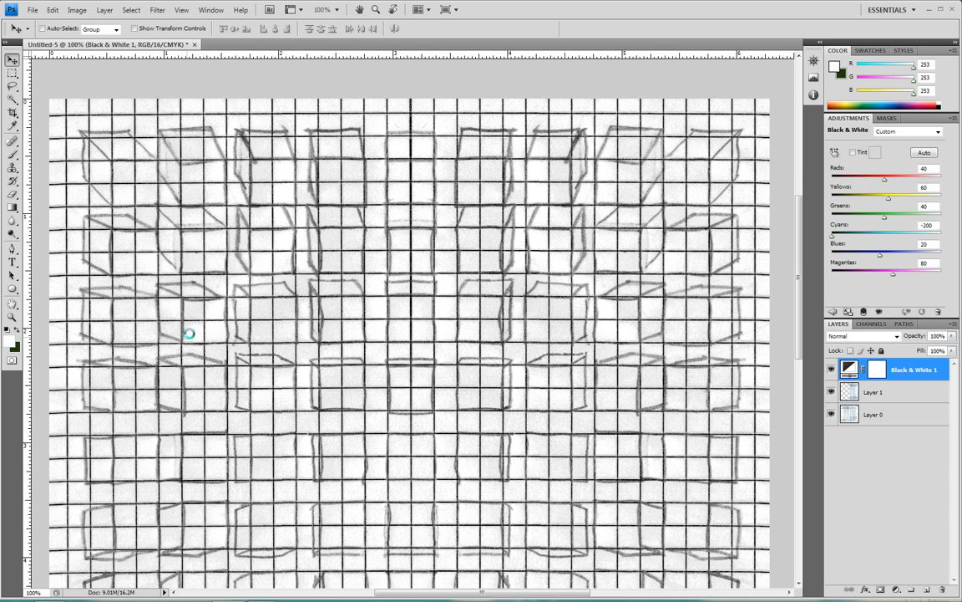
pyautogui.moveTo(774, 306); pyautogui.dragTo(909, 244)
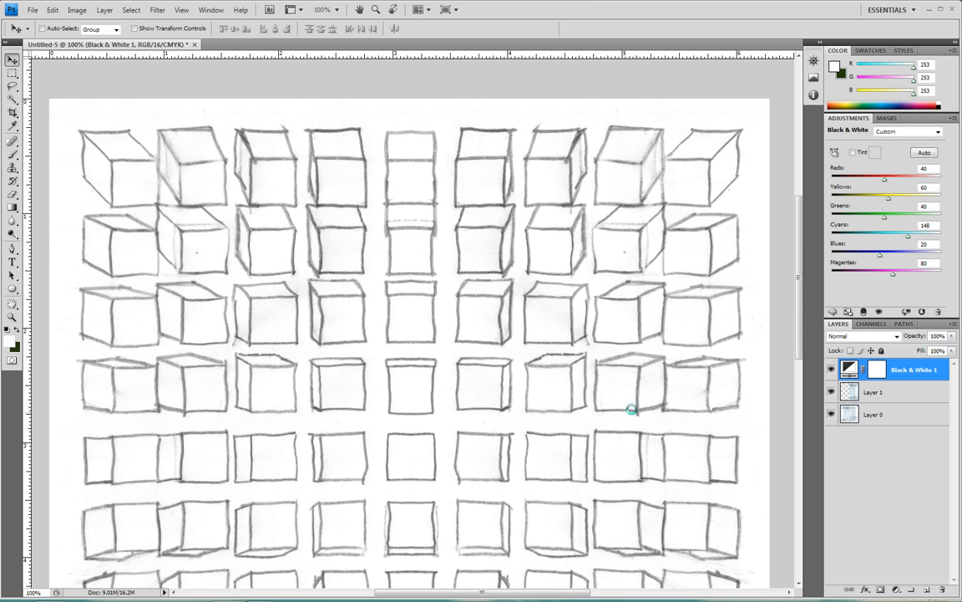
# Step: Check the drawing for remaining grid lines and fine-tune the Black & White Cyans to 151
pyautogui.scroll(-10, 651, 402)
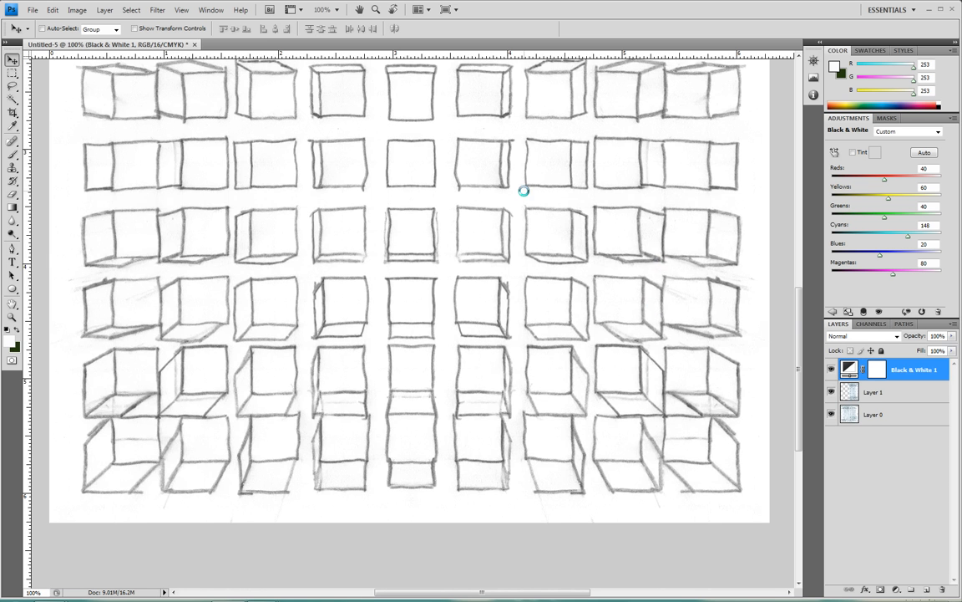
pyautogui.scroll(3, 488, 423)
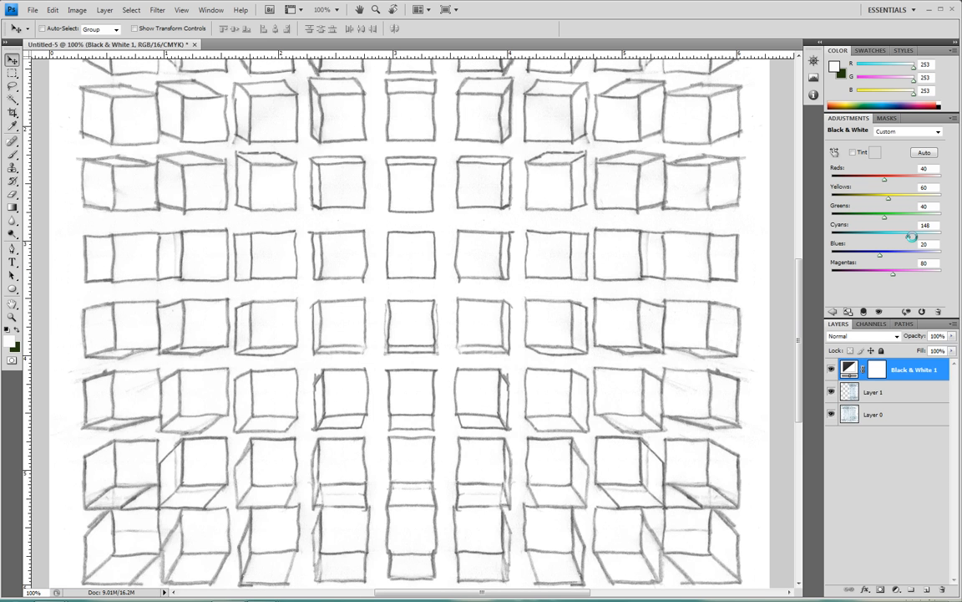
pyautogui.moveTo(911, 237); pyautogui.dragTo(909, 240)
pyautogui.scroll(2, 771, 260)
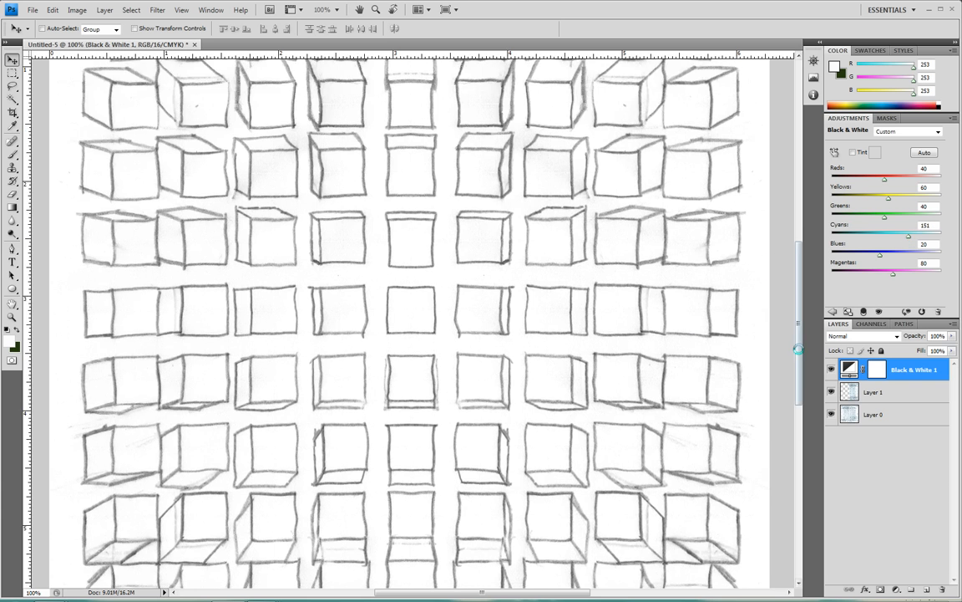
pyautogui.moveTo(798, 349); pyautogui.dragTo(797, 304)
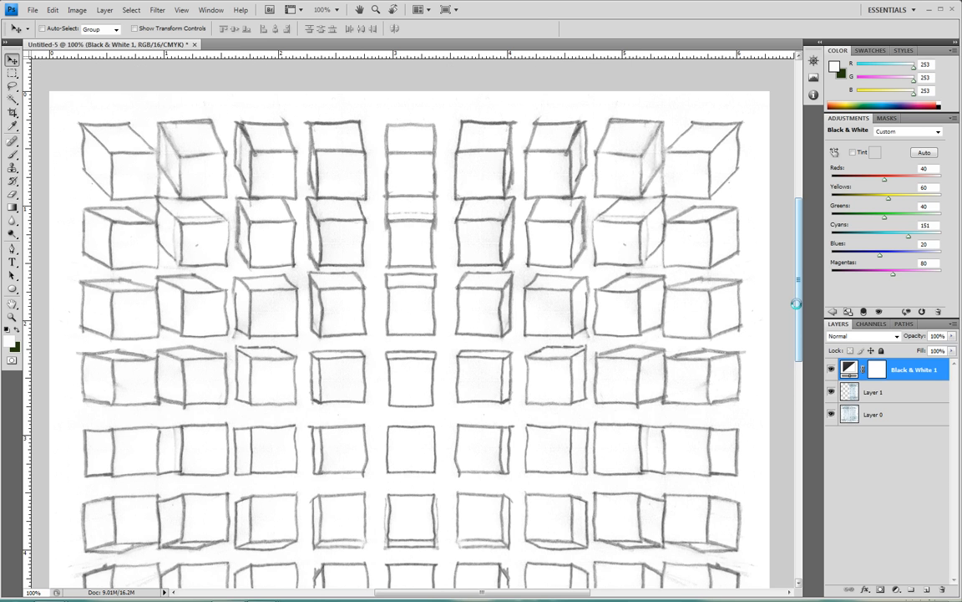
pyautogui.moveTo(796, 304)
pyautogui.mouseDown()
pyautogui.moveTo(779, 451)
pyautogui.moveTo(780, 329)
pyautogui.moveTo(797, 285)
pyautogui.mouseUp()
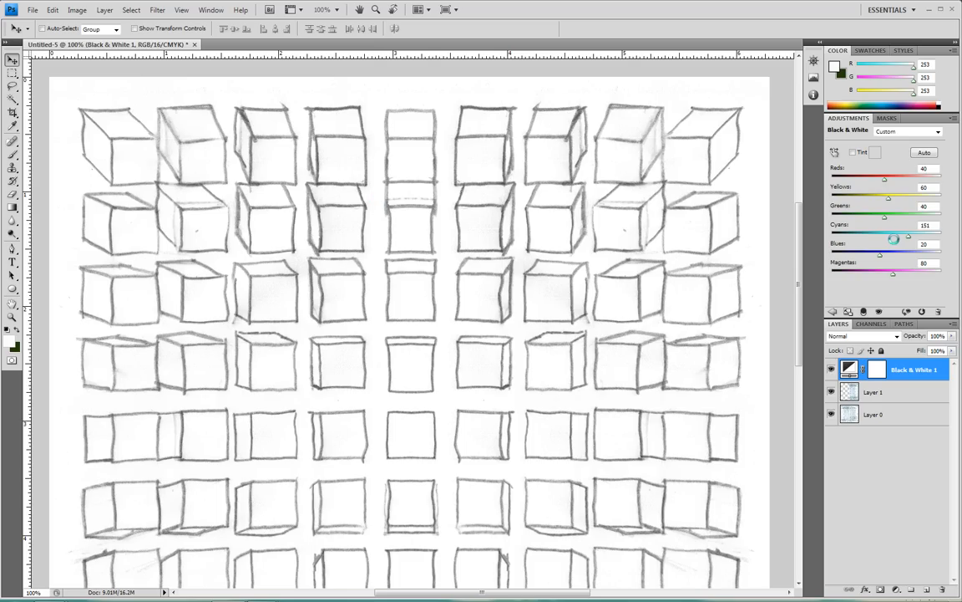
# Step: Try the Black & White Cyans at 57, set Magentas to 59, and return Cyans to 151
pyautogui.click(887, 239)
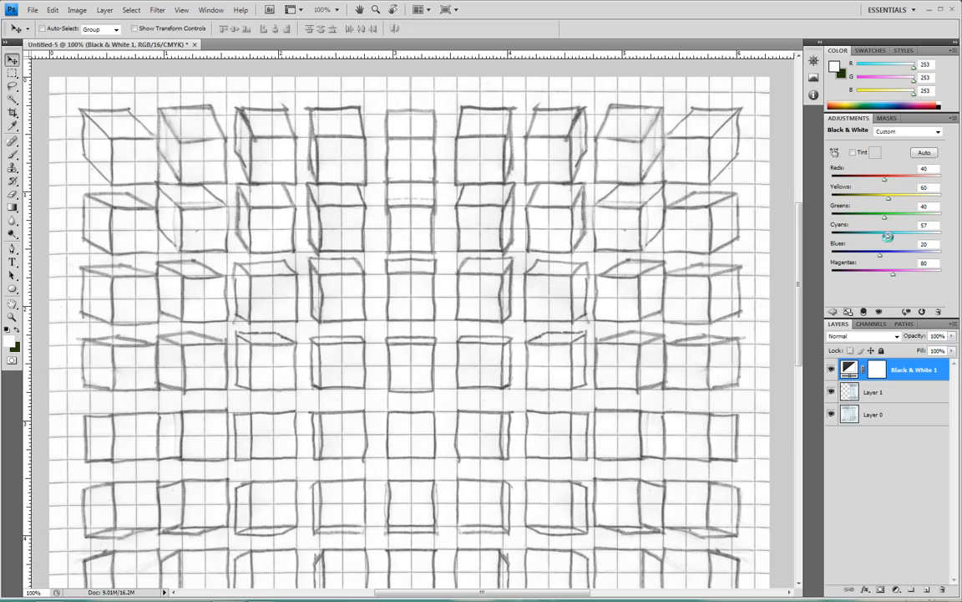
pyautogui.moveTo(890, 273); pyautogui.dragTo(888, 272)
pyautogui.moveTo(887, 236); pyautogui.dragTo(909, 238)
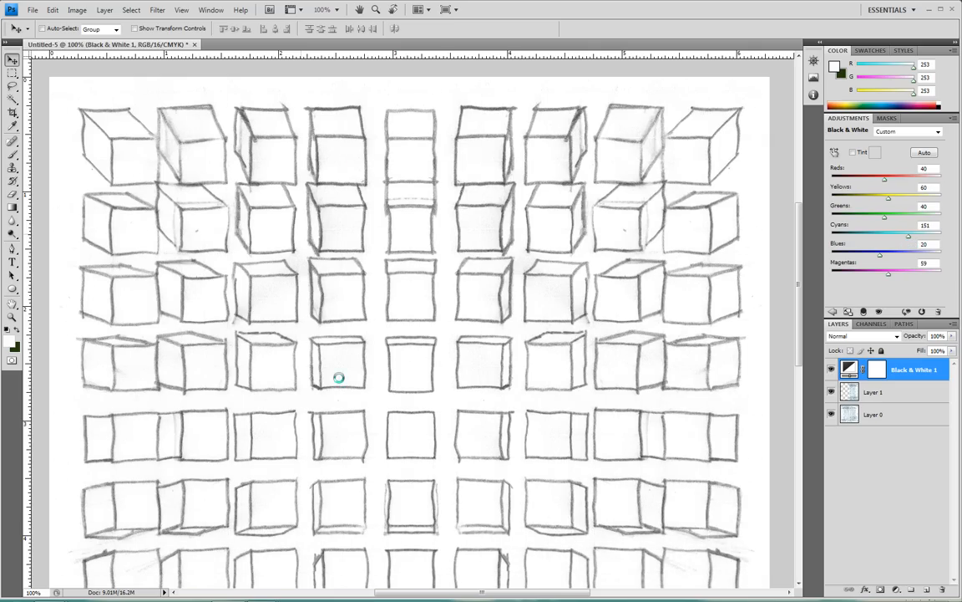
# Step: Inspect the drawing for leftover grid traces, including the upper cubes at 300% magnification, and return to 100%
pyautogui.scroll(-5, 522, 537)
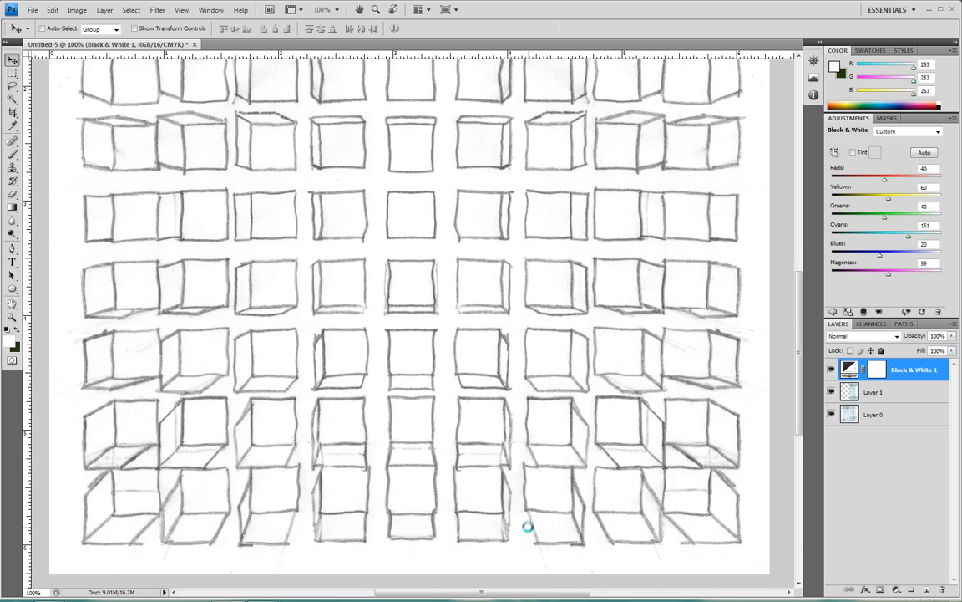
pyautogui.scroll(5, 527, 527)
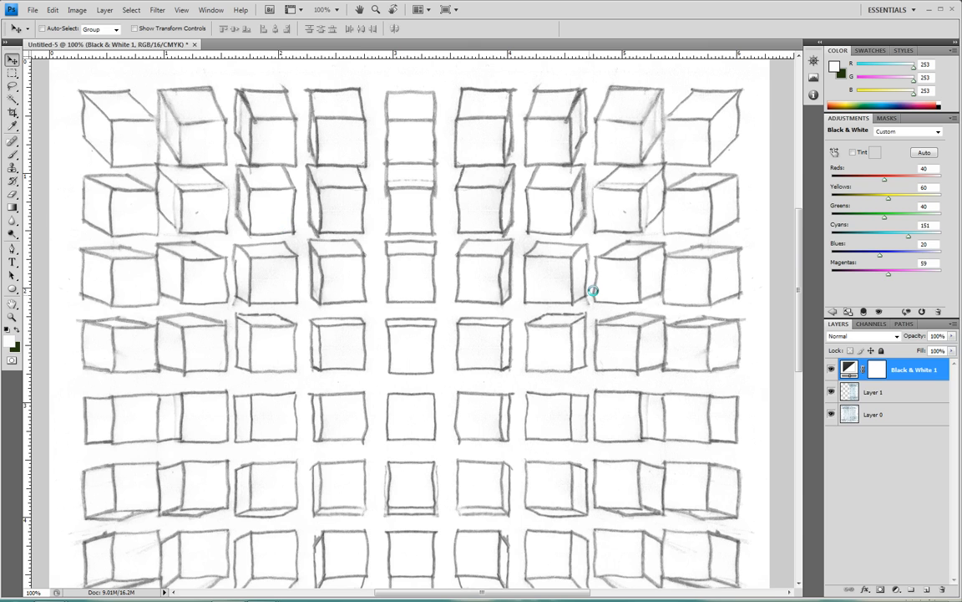
pyautogui.press('z')
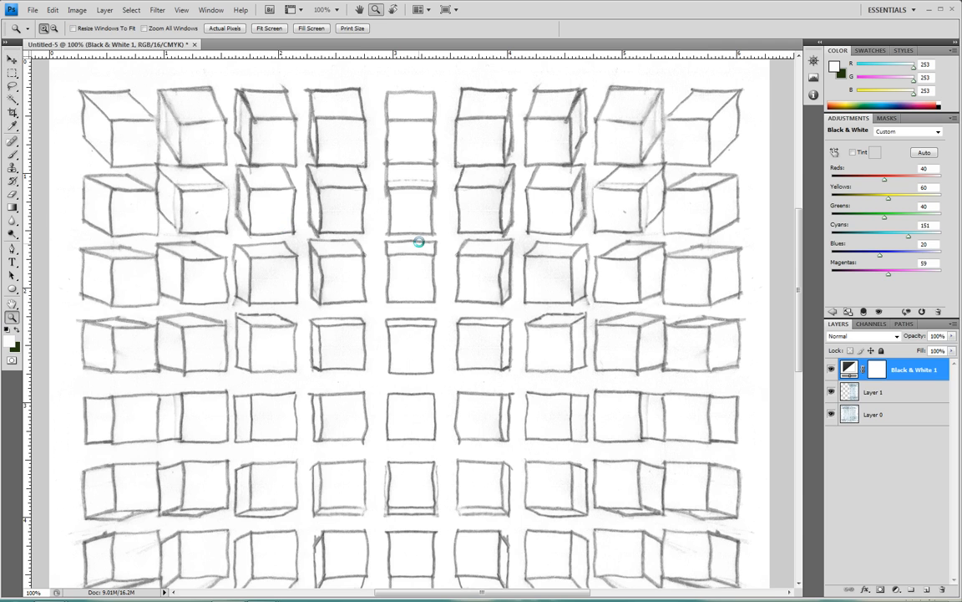
pyautogui.click(476, 203)
pyautogui.click(506, 216)
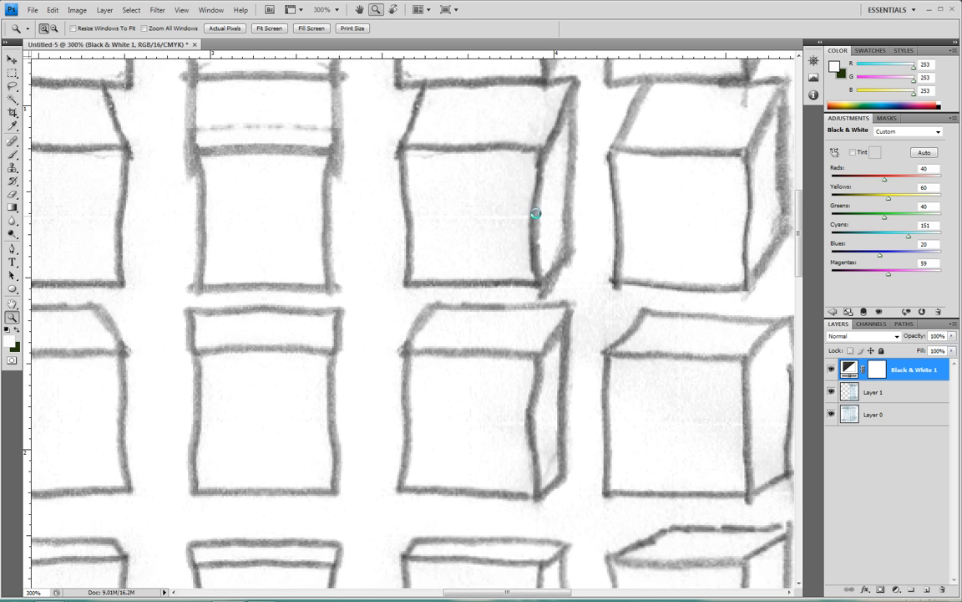
pyautogui.rightClick(414, 301)
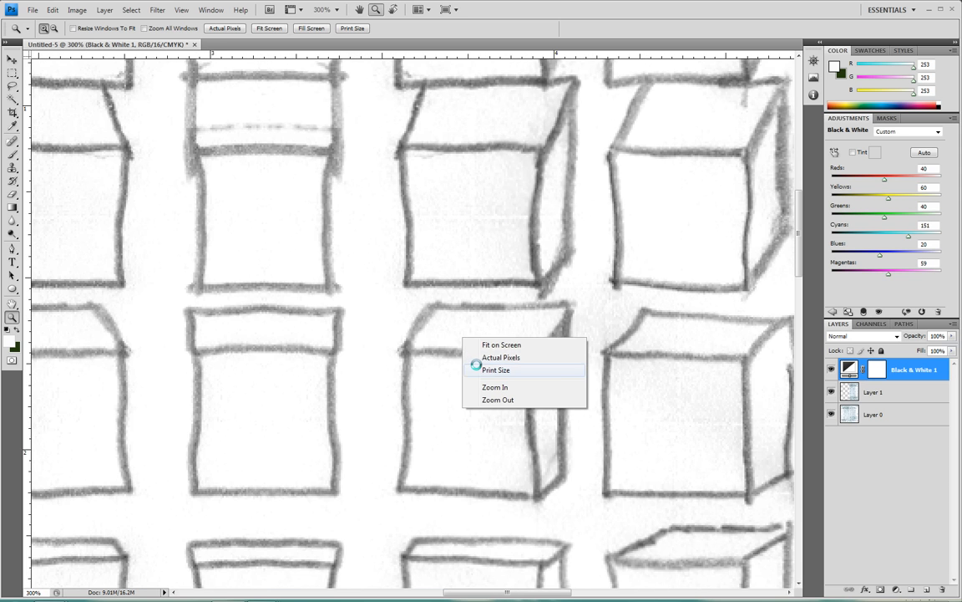
pyautogui.click(428, 322)
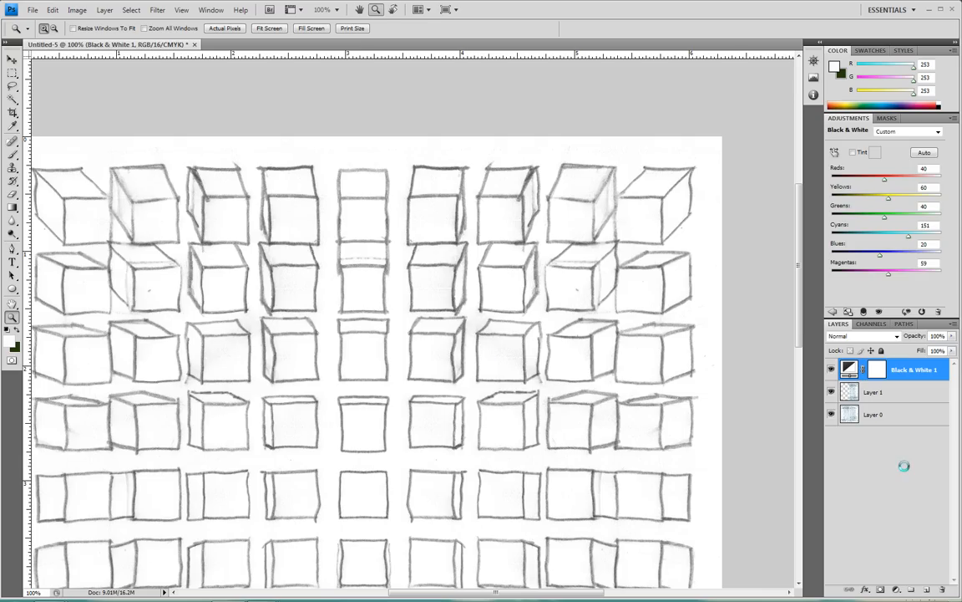
# Step: Add a Curves adjustment layer on top, with input 251 lowered to output 12 and the white end point to output 133
pyautogui.click(893, 434)
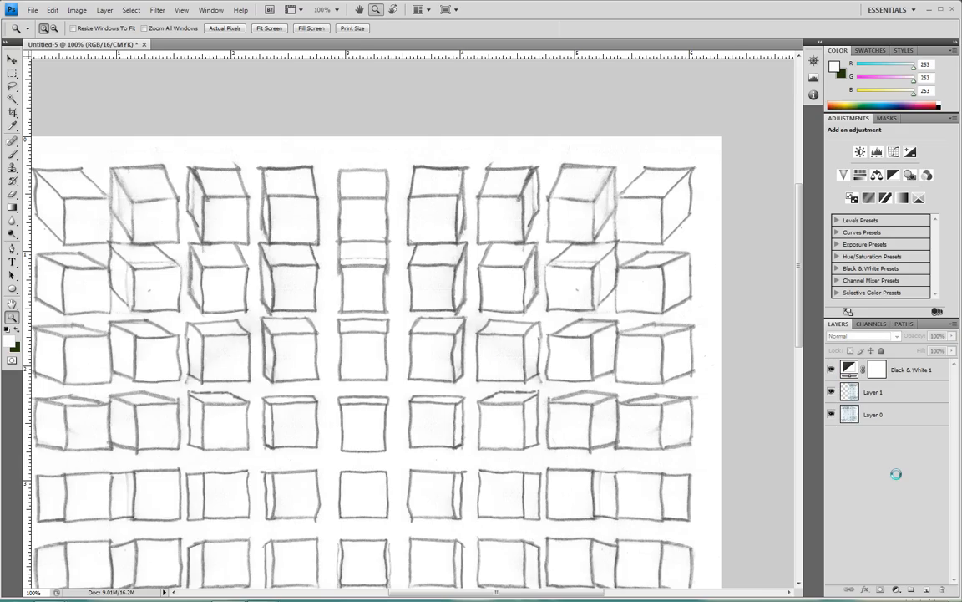
pyautogui.click(895, 153)
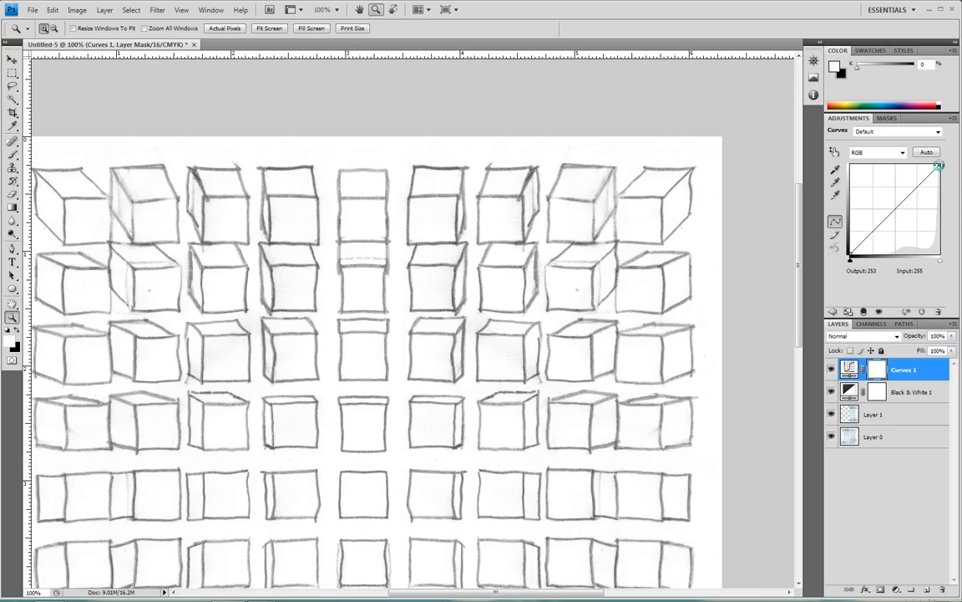
pyautogui.click(926, 180)
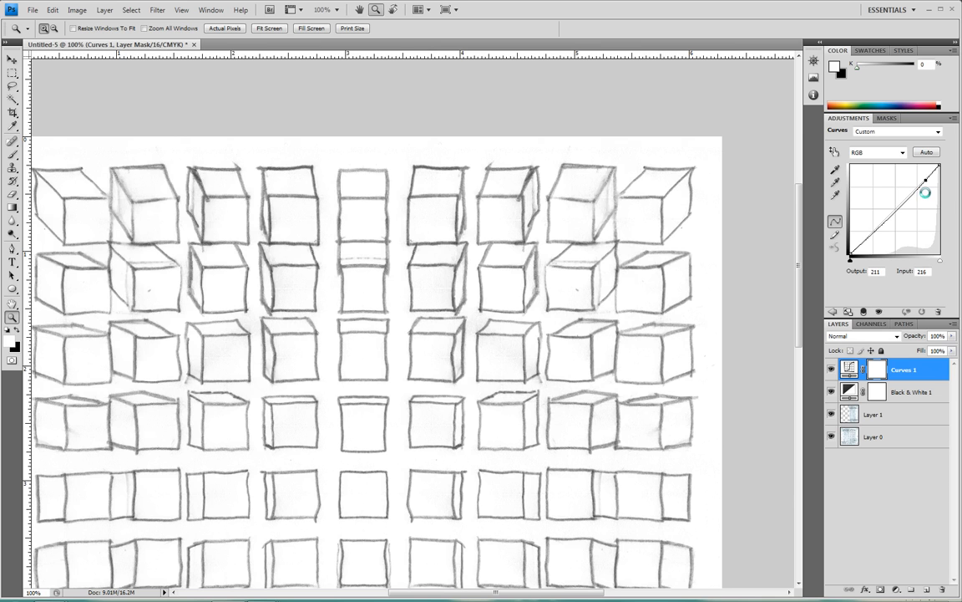
pyautogui.moveTo(926, 193); pyautogui.dragTo(939, 250)
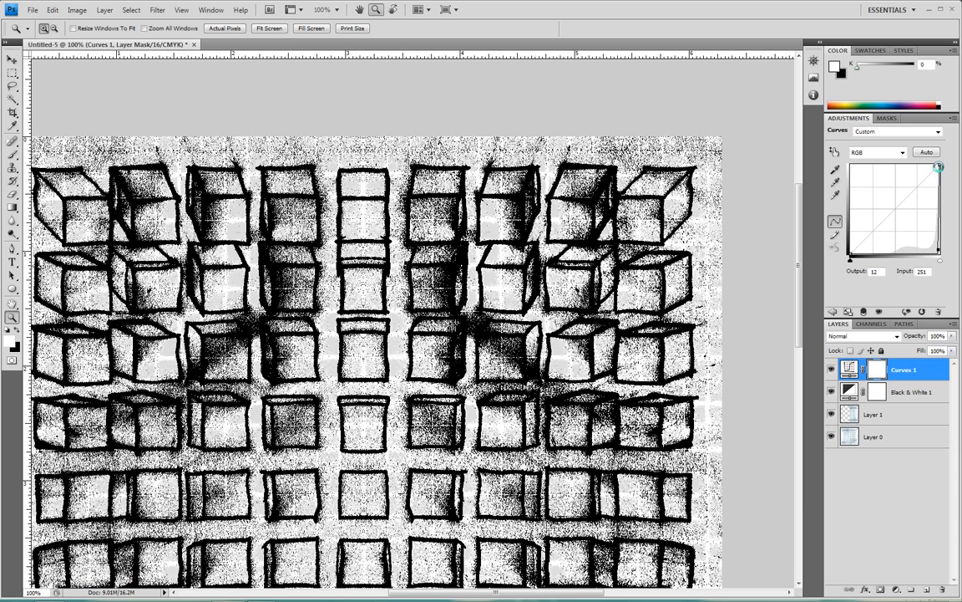
pyautogui.moveTo(938, 167); pyautogui.dragTo(939, 207)
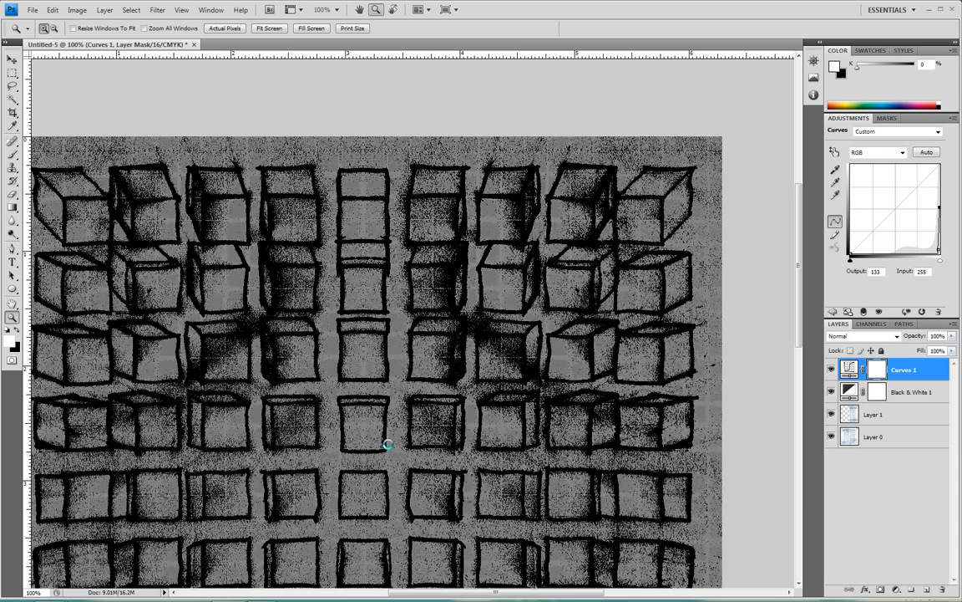
pyautogui.scroll(-8, 388, 444)
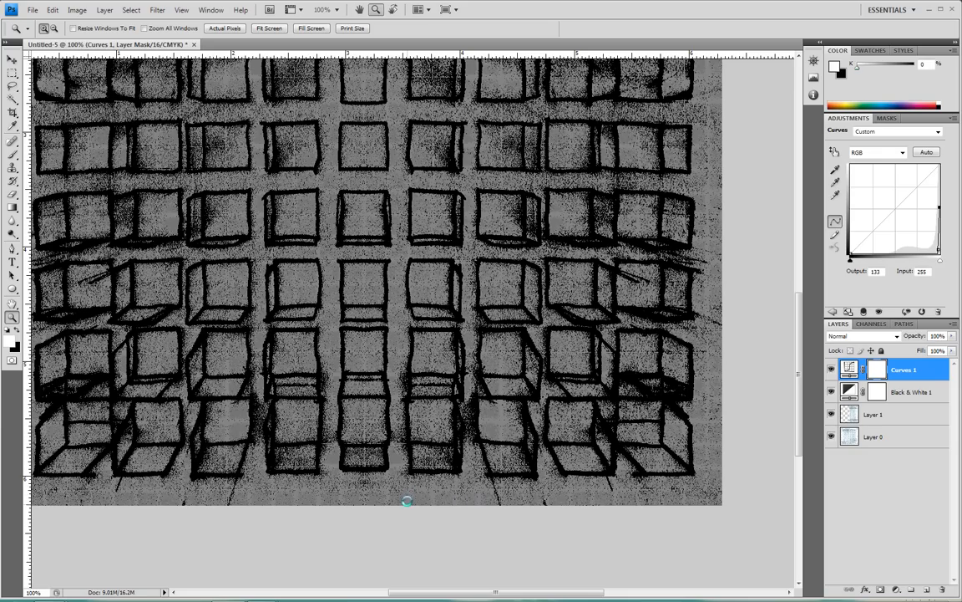
# Step: With the Curves layer still visible, set the Black & White adjustment's Cyans to 147 and Blues to -6
pyautogui.click(919, 391)
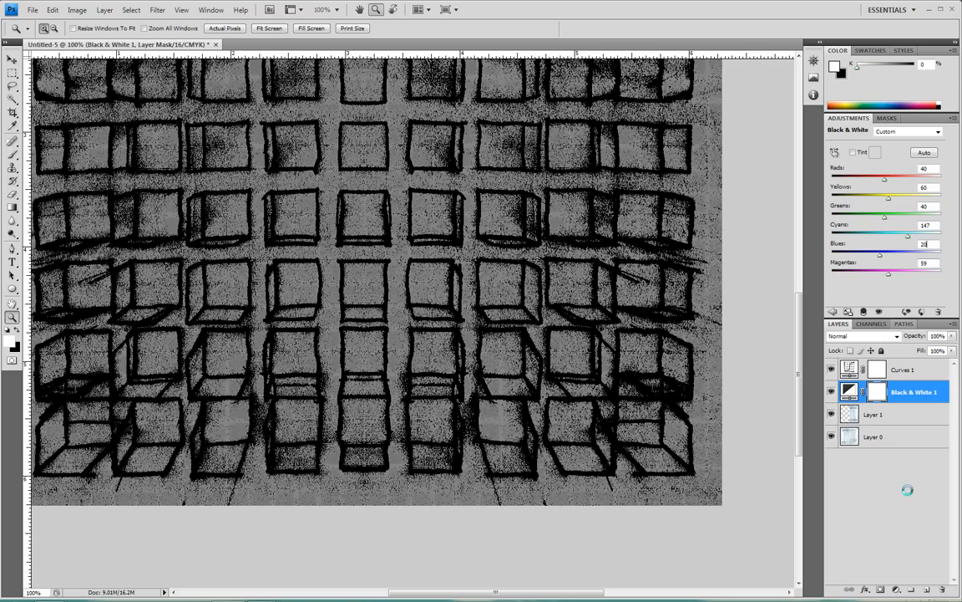
pyautogui.press('Down')
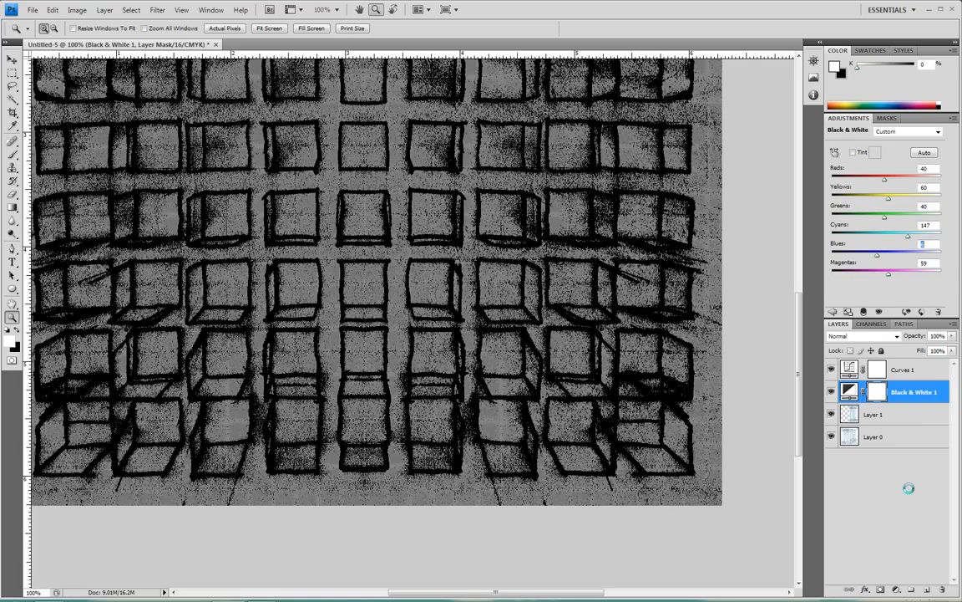
pyautogui.write('-6')
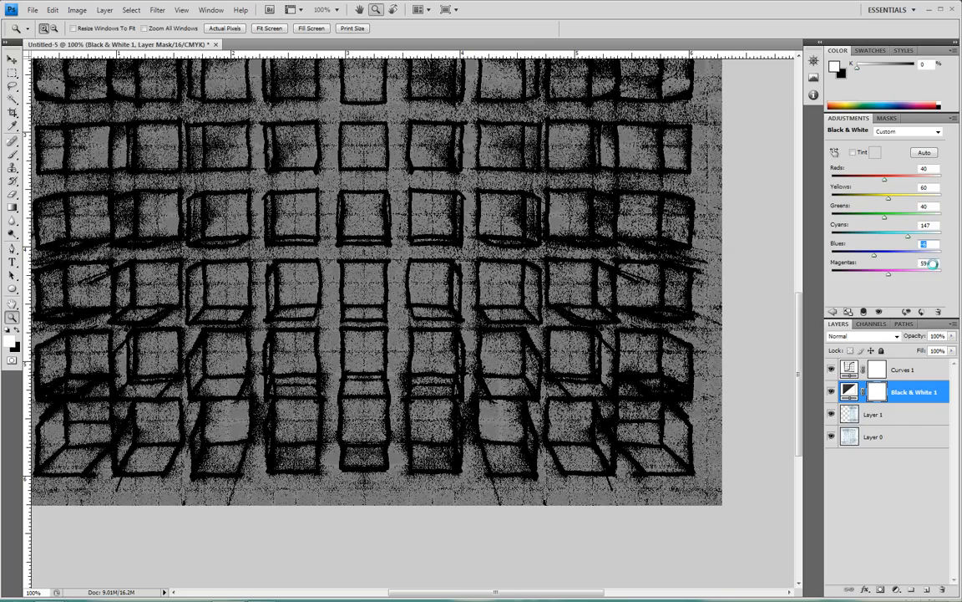
# Step: Set the Black & White adjustment's Magentas to 54 and Greens to 23, and hide the Curves layer
pyautogui.press('Tab')
pyautogui.press('Down')
pyautogui.press('Down')
pyautogui.press('Down')
pyautogui.press('Down')
pyautogui.press('Down')
pyautogui.click(830, 369)
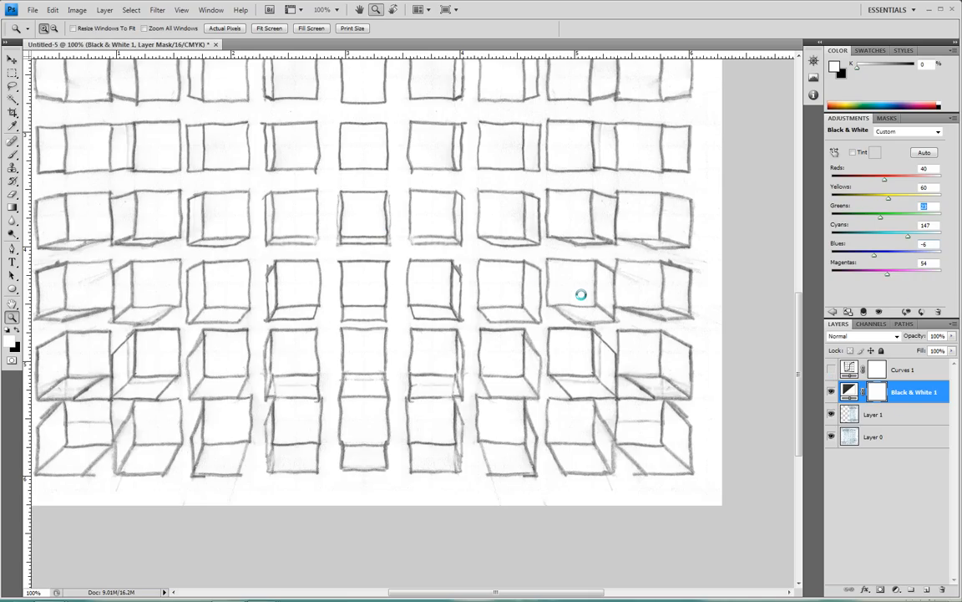
# Step: Set the Black & White Cyans to 150, show the Curves layer to check the grid traces, and select and hide it
pyautogui.press('Tab')
pyautogui.press('Down')
pyautogui.press('Down')
pyautogui.press('Down')
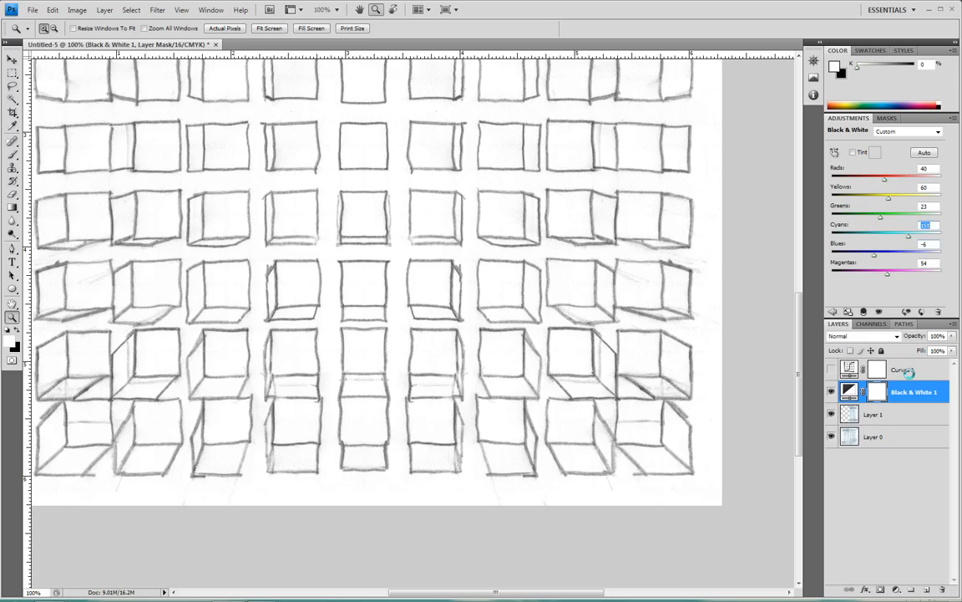
pyautogui.click(831, 368)
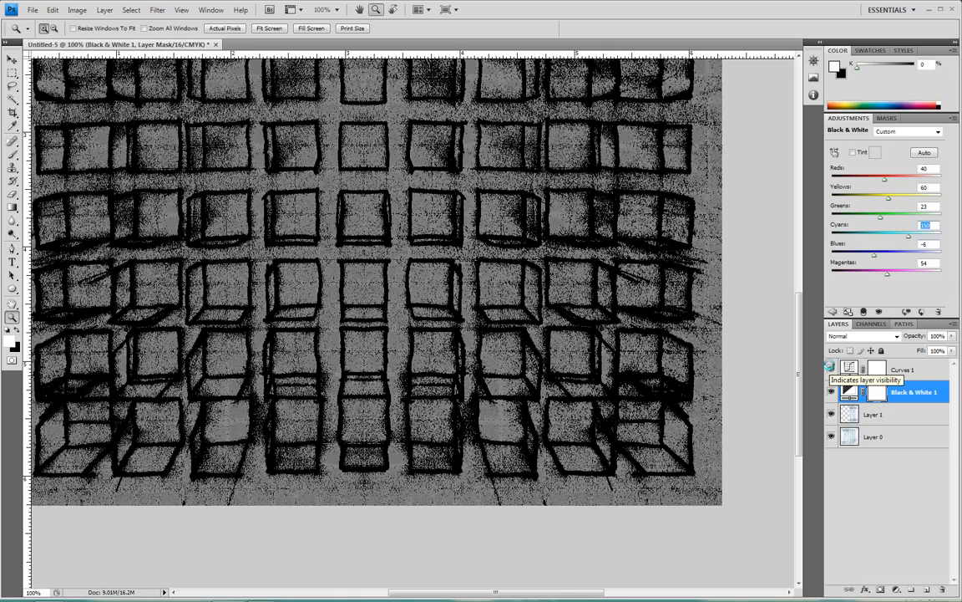
pyautogui.click(878, 373)
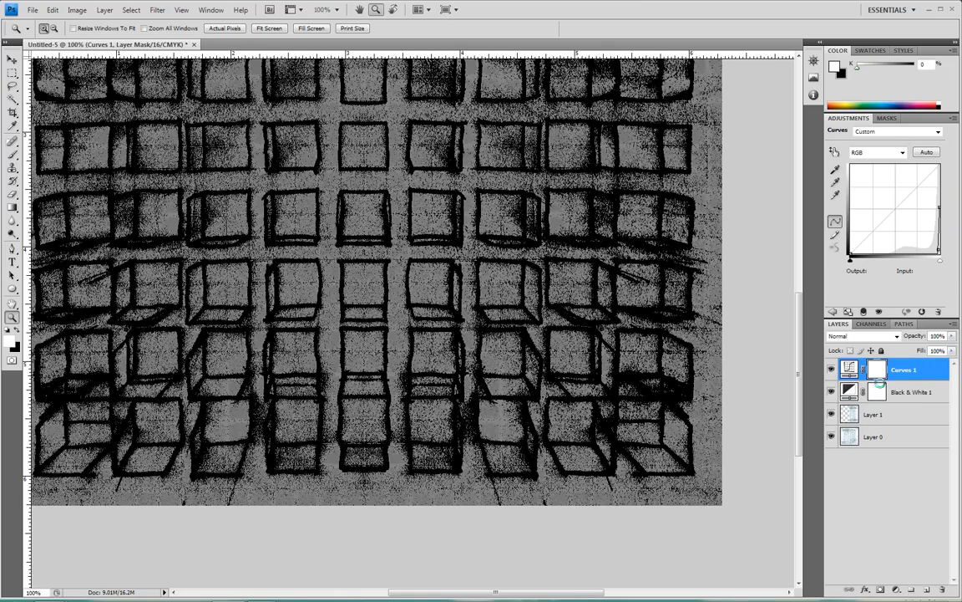
pyautogui.click(830, 369)
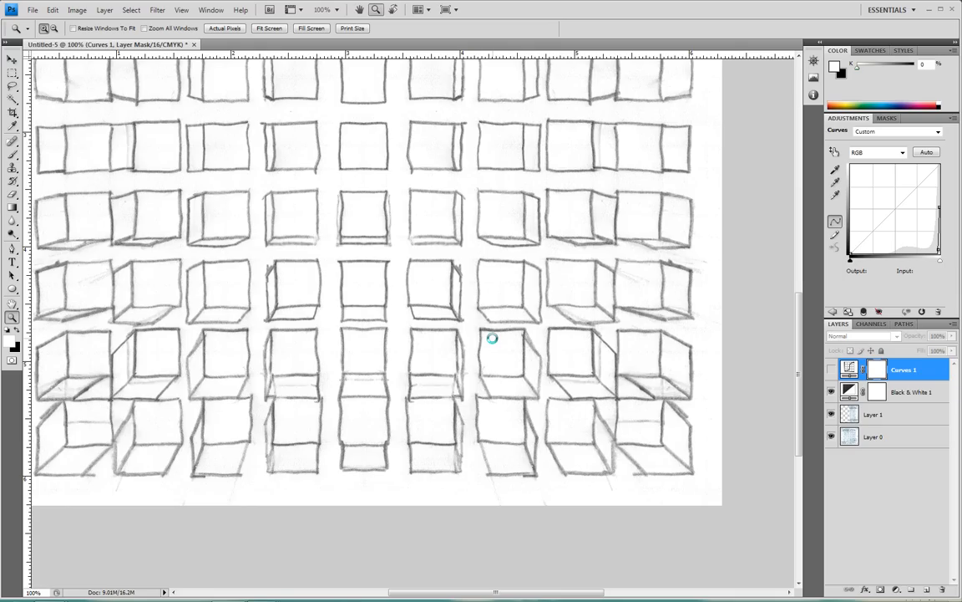
# Step: Display the pixel color readouts, examine the paper and cube areas across the drawing, and bring up the list of actions
pyautogui.press('F8')
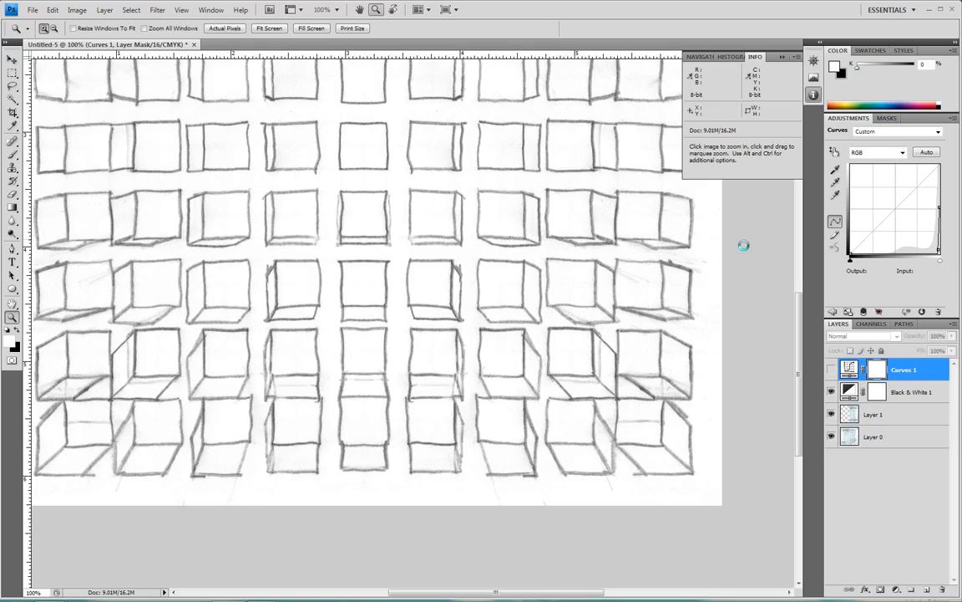
pyautogui.scroll(3, 201, 368)
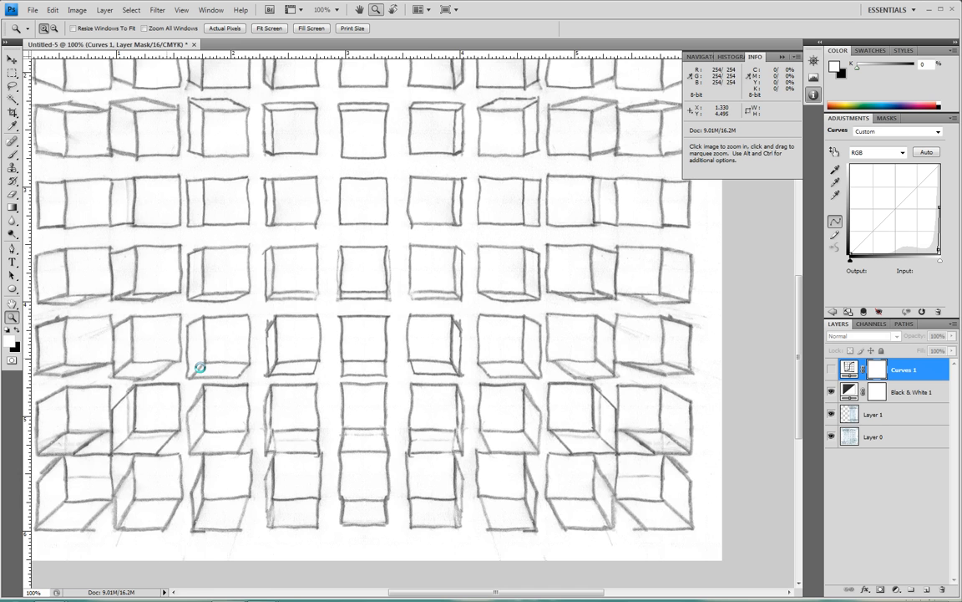
pyautogui.scroll(5, 205, 363)
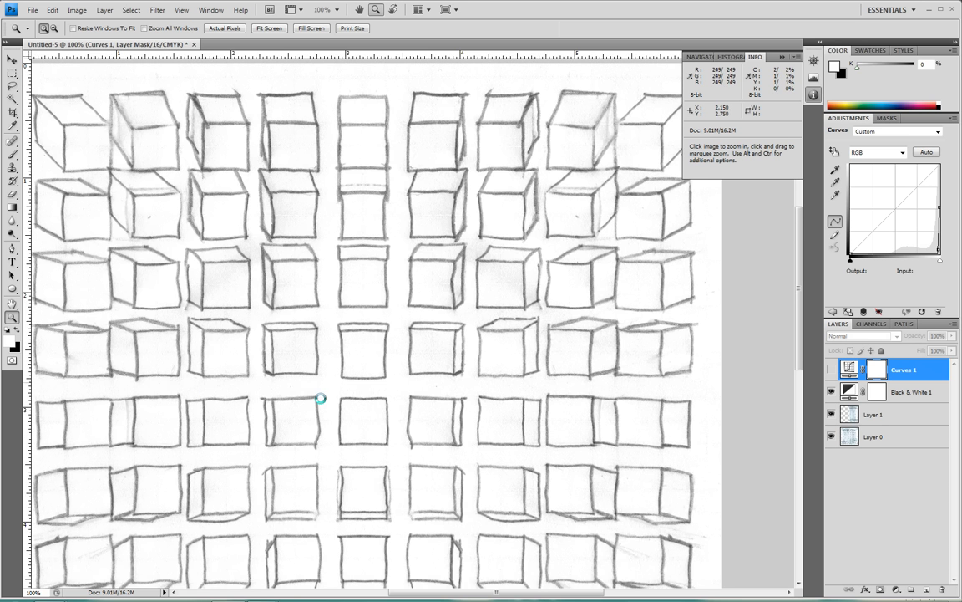
pyautogui.scroll(-1, 371, 423)
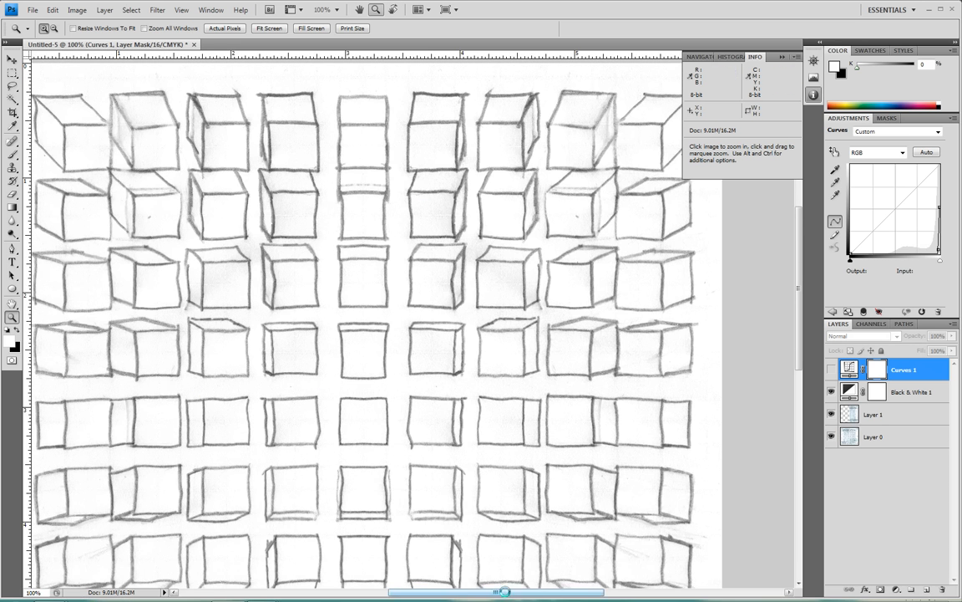
pyautogui.moveTo(501, 592); pyautogui.dragTo(483, 591)
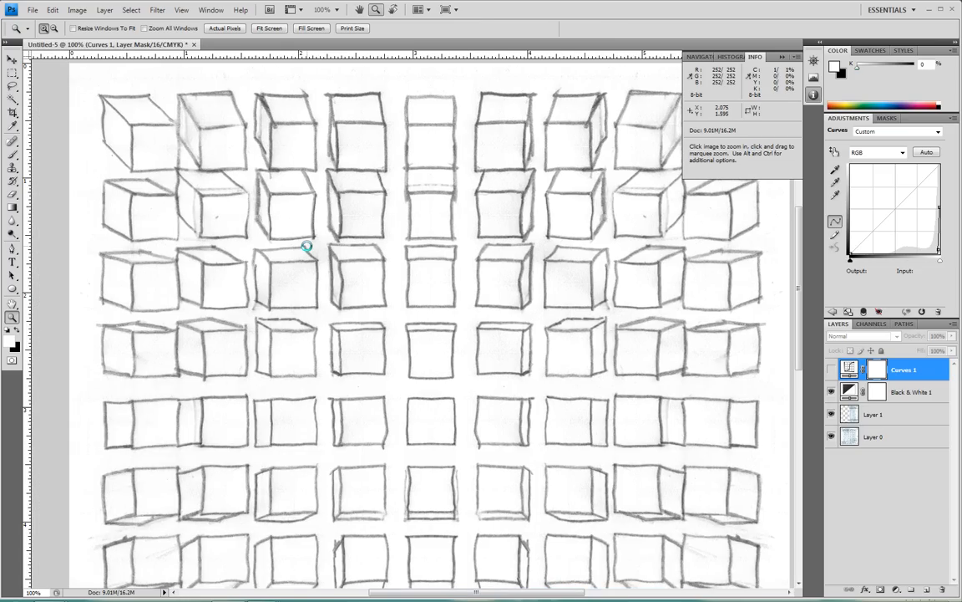
pyautogui.hotkey('alt', 'F9')
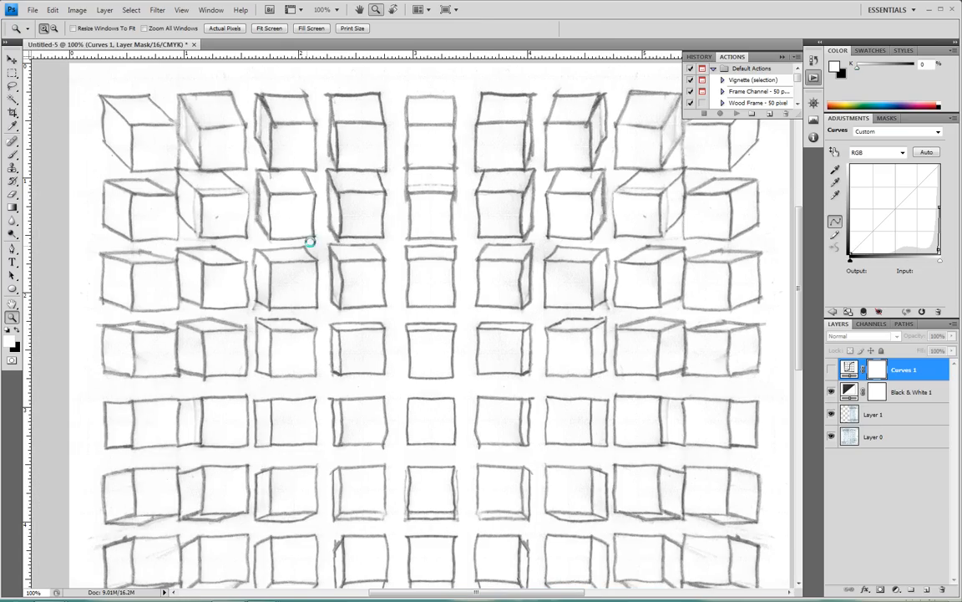